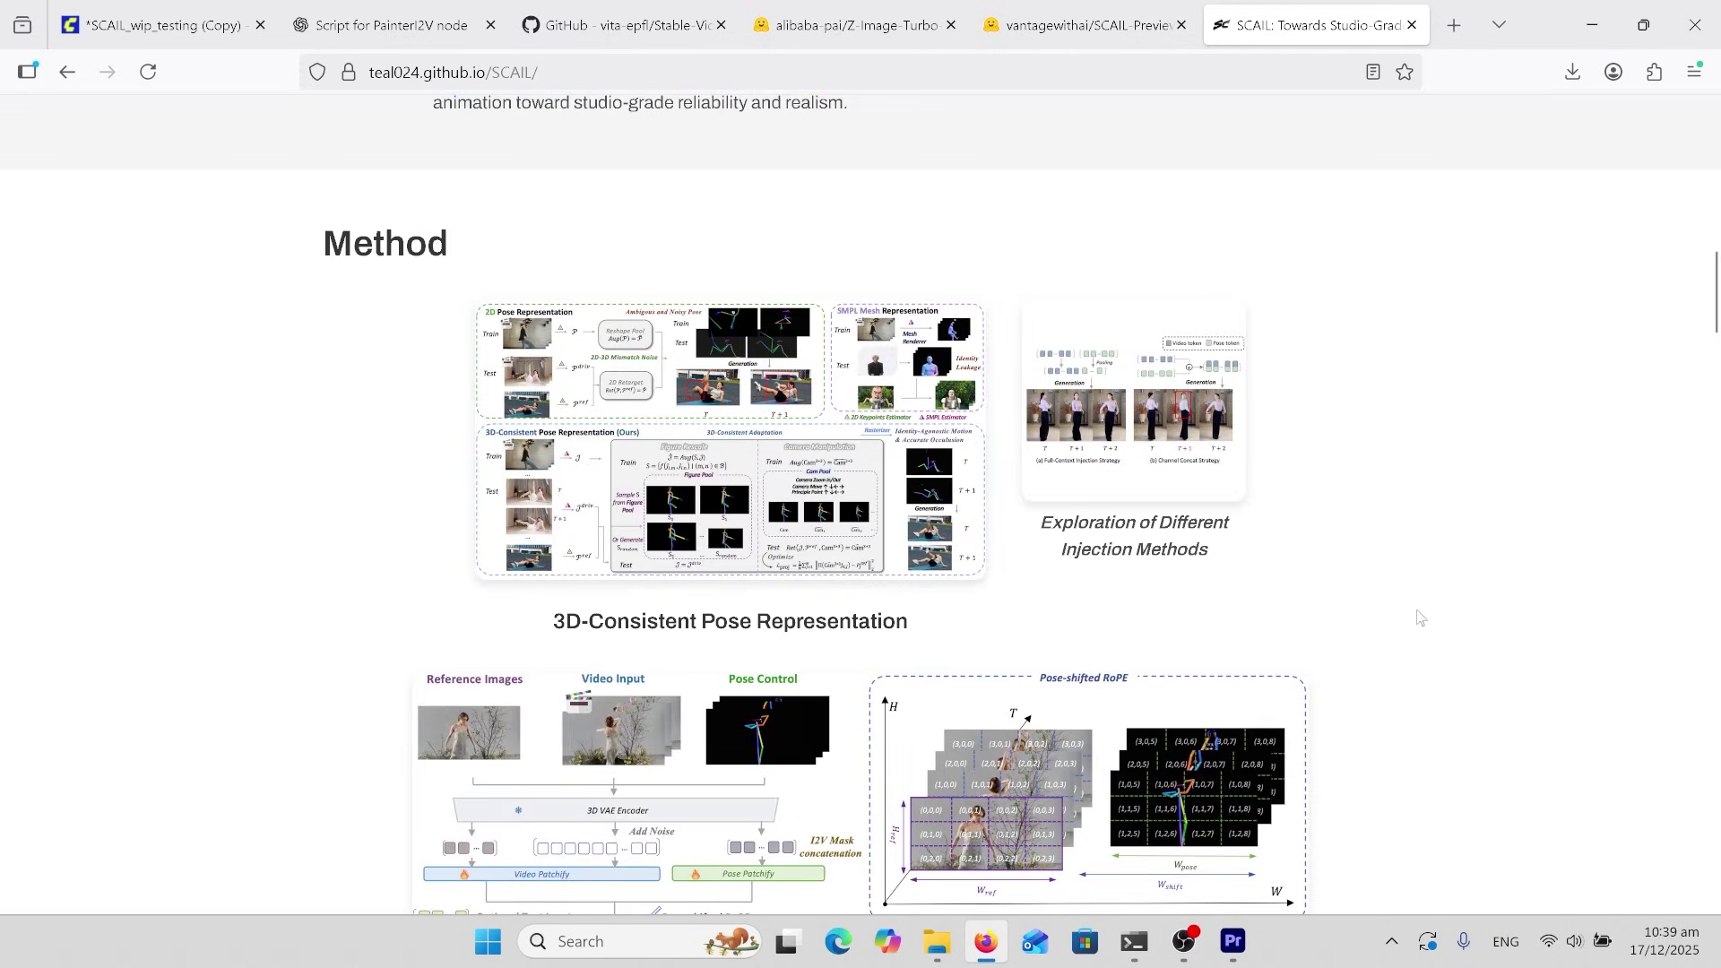
Scroll the SCAIL page down to the P-RoPE DiT architecture diagram.
scroll(1388, 616, "down", 3)
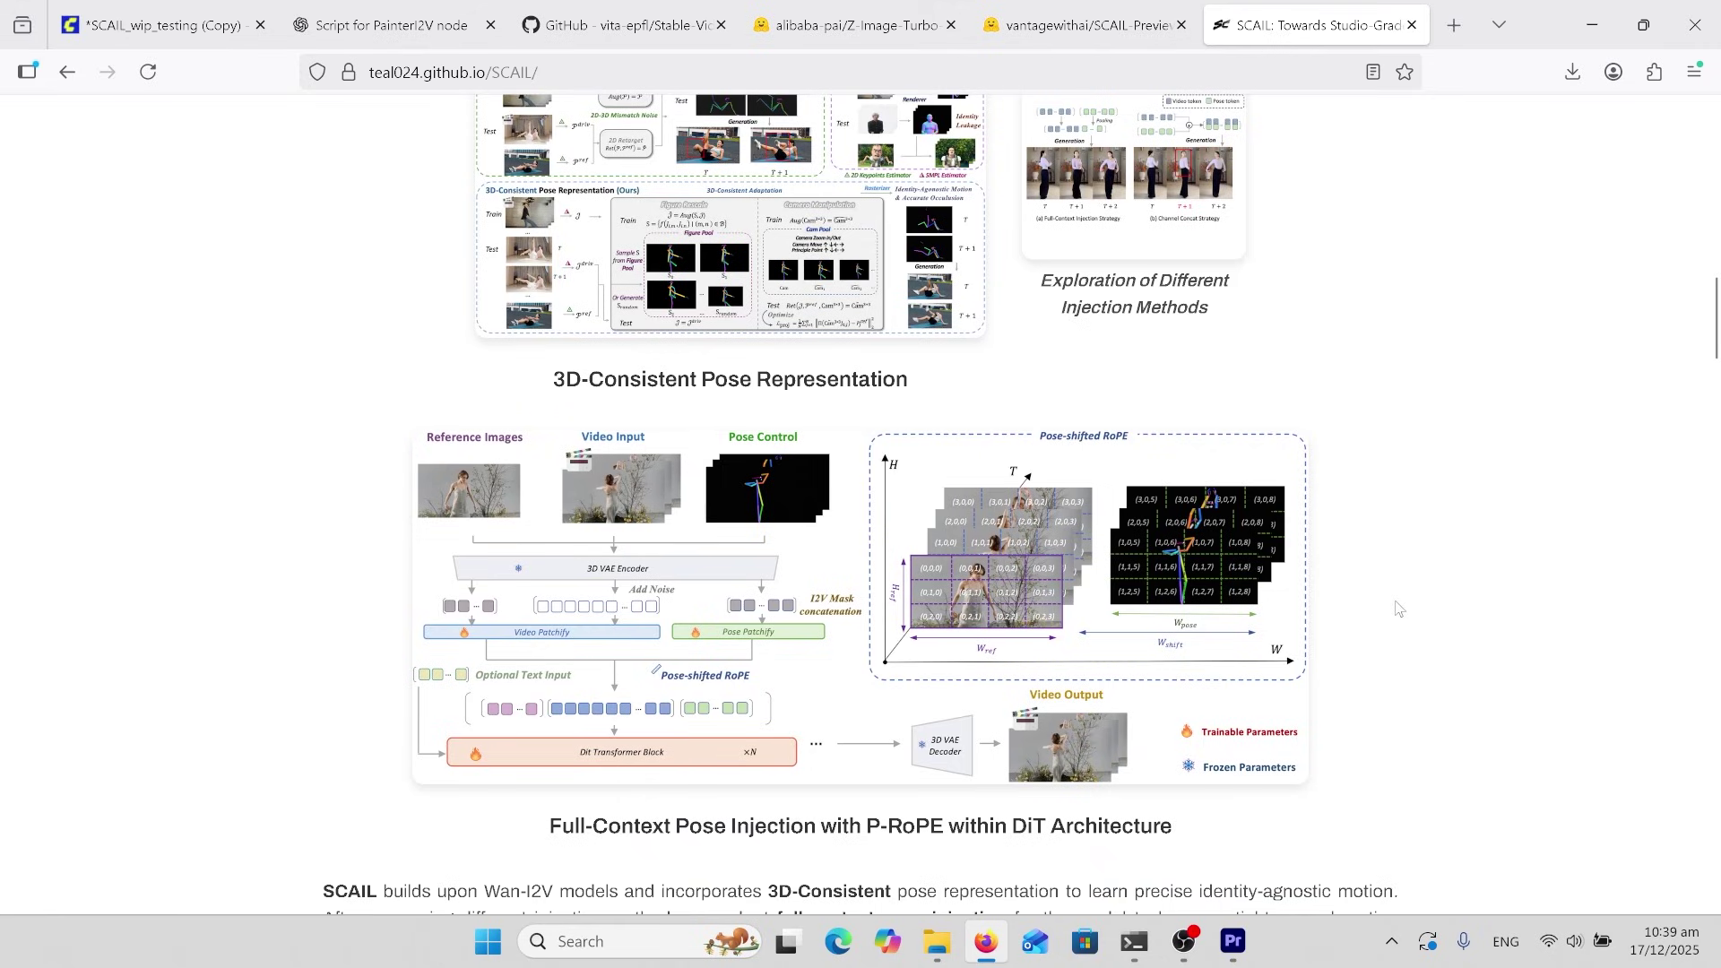
Play the penguin, squirrel, diner and blue-stage dancer Results Gallery examples.
scroll(1403, 609, "down", 10)
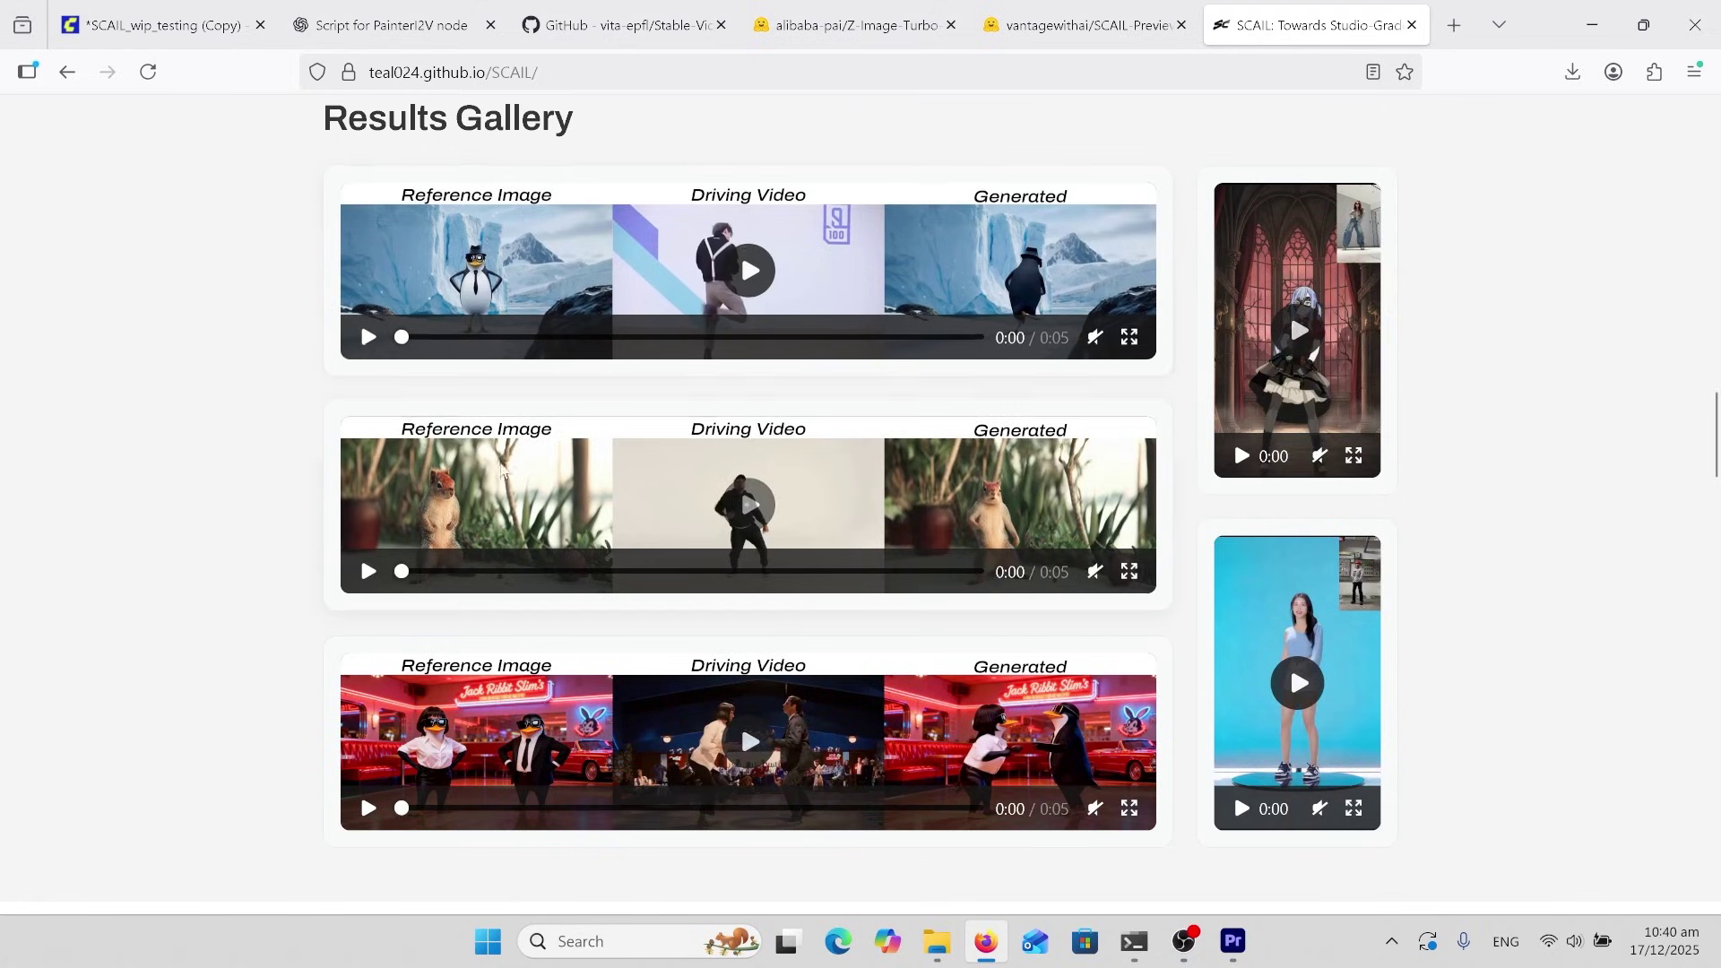
left_click(367, 335)
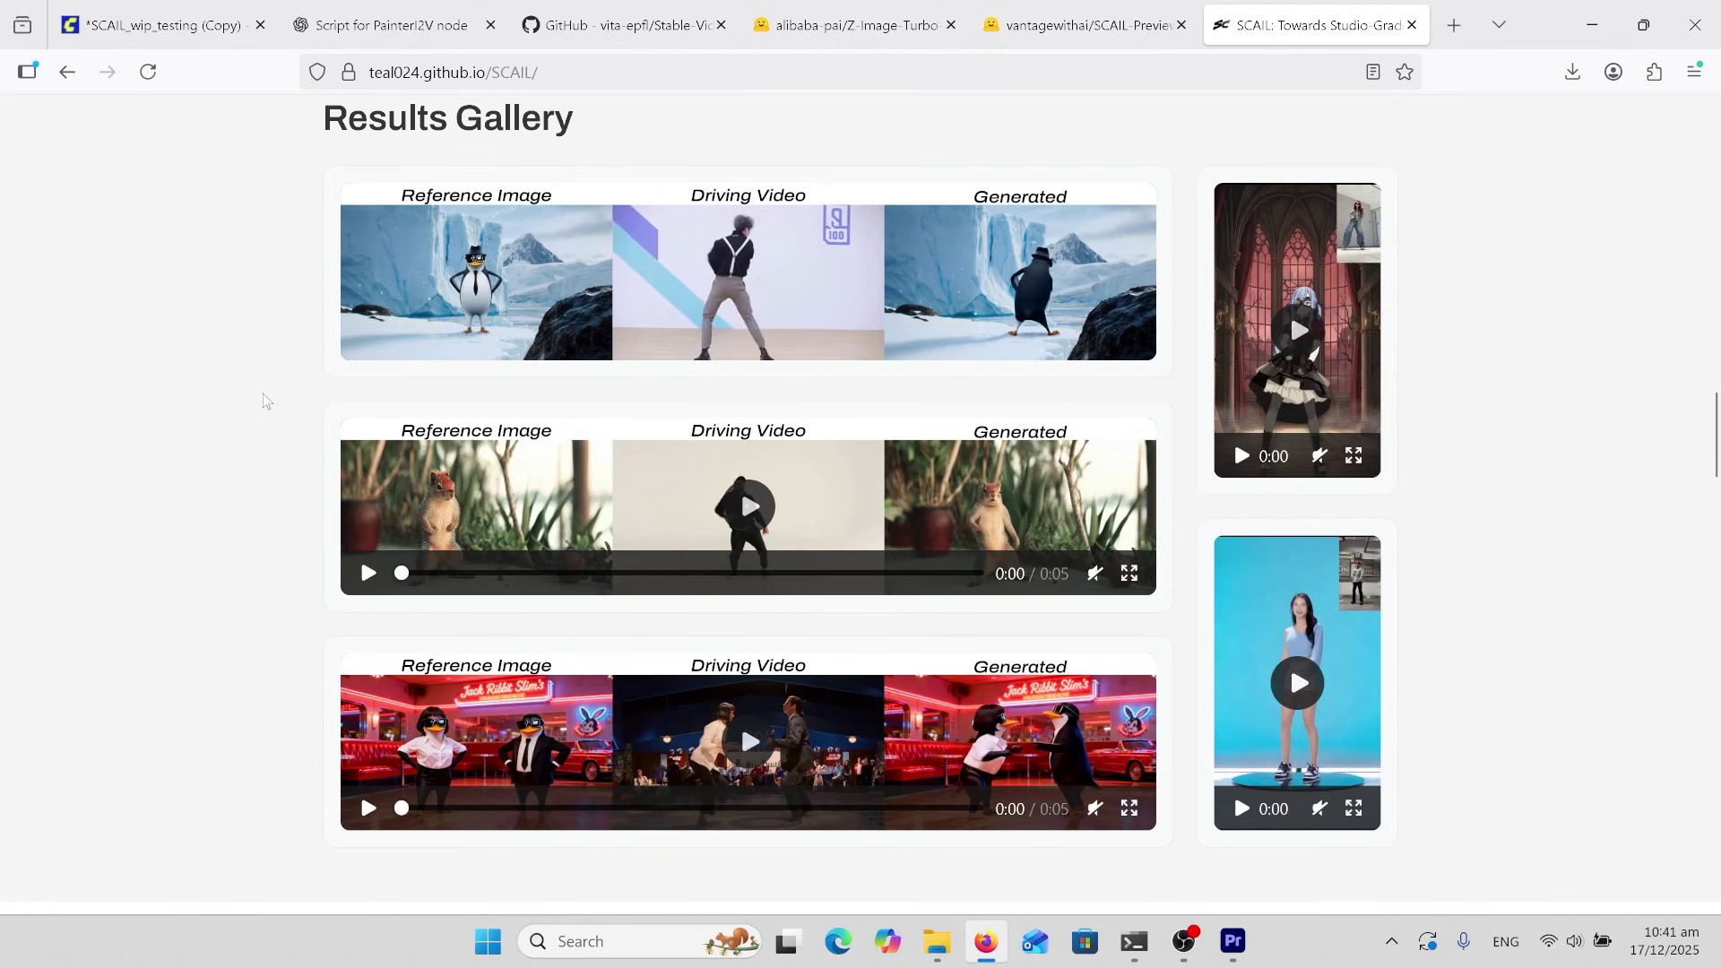
left_click(369, 573)
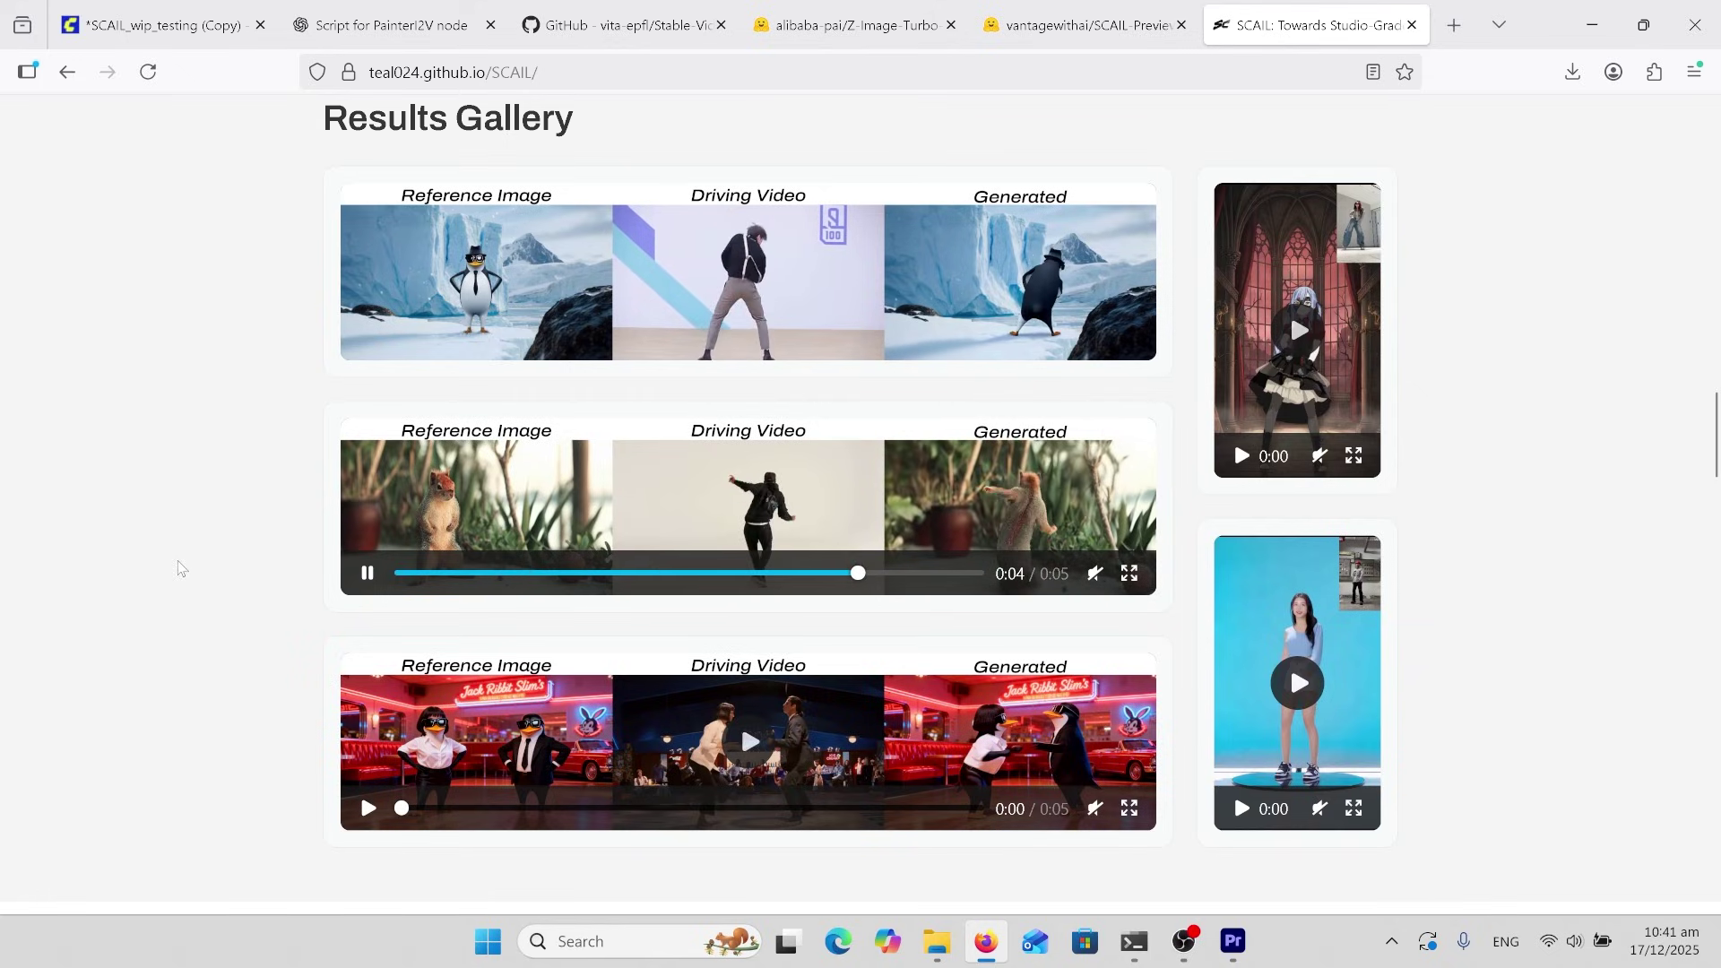
left_click(366, 804)
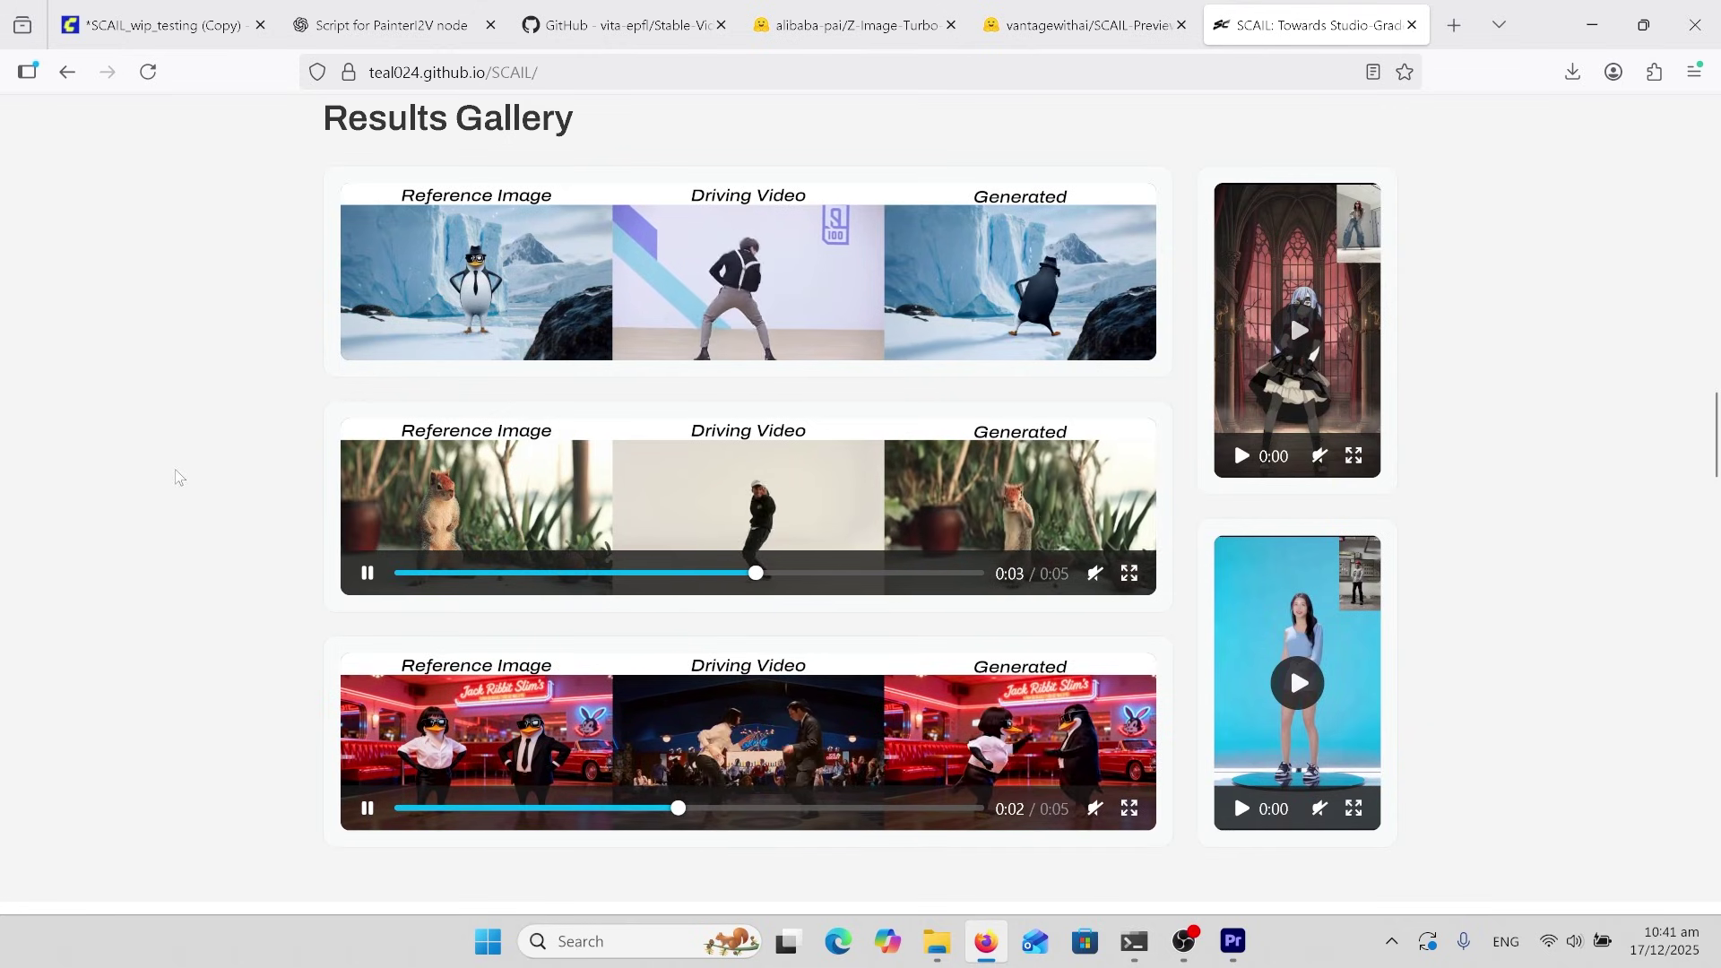
left_click(1298, 683)
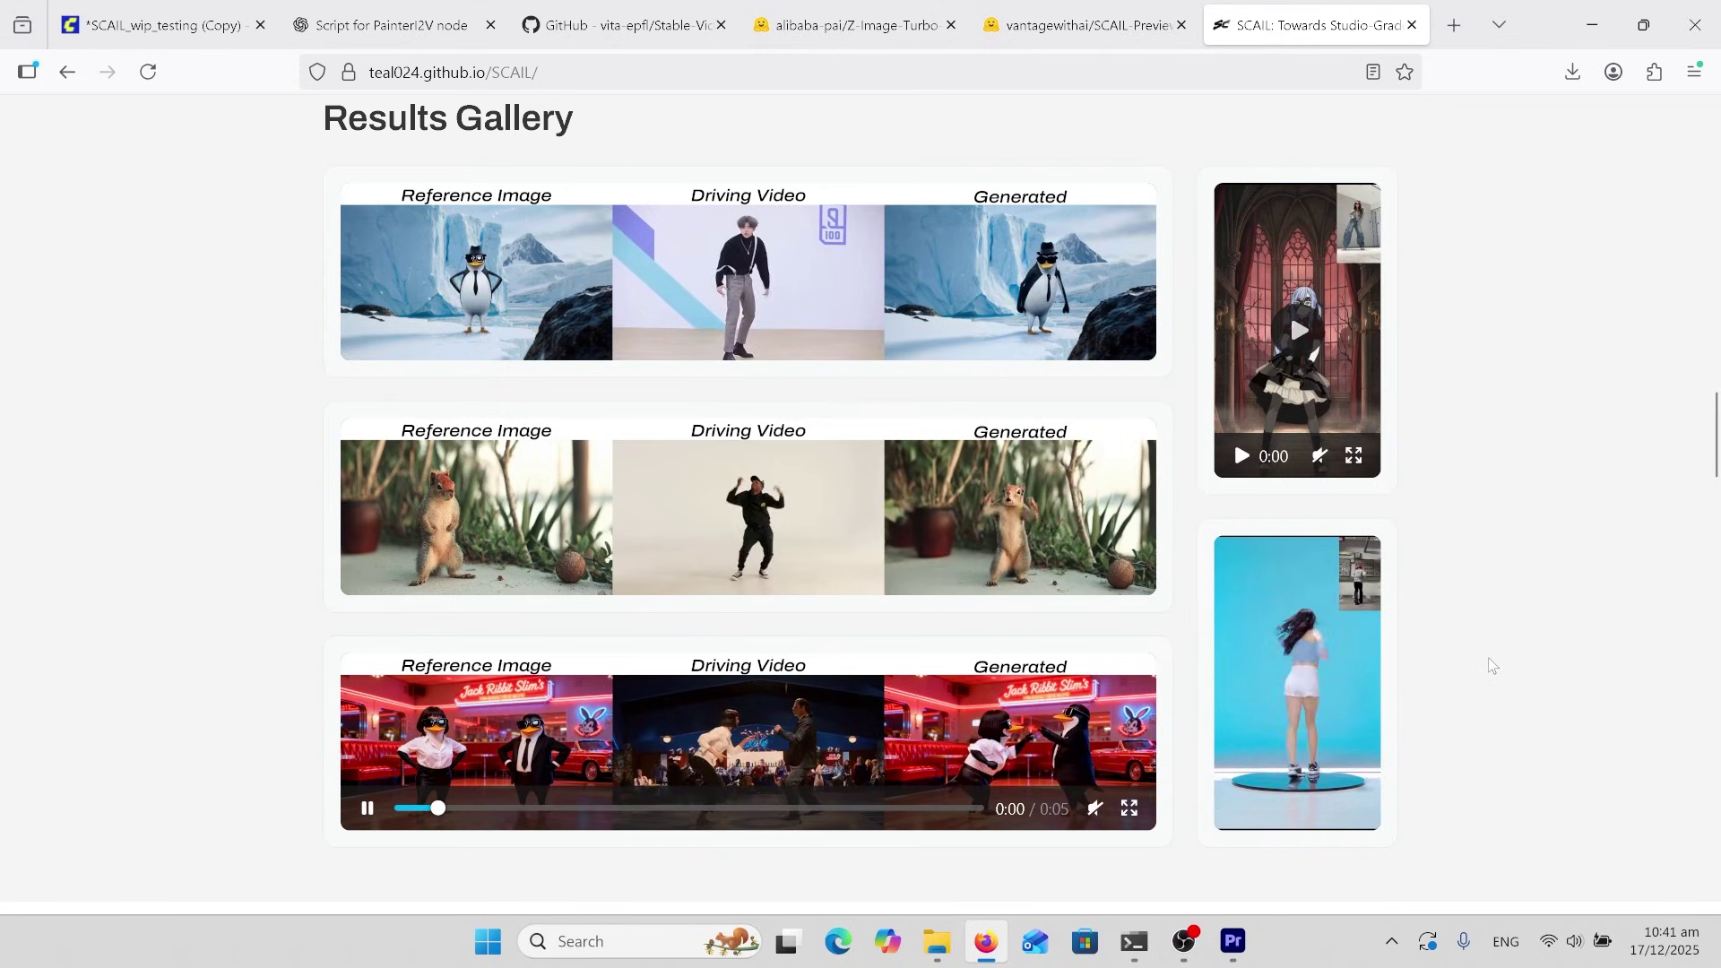
scroll(1333, 436, "down", 8)
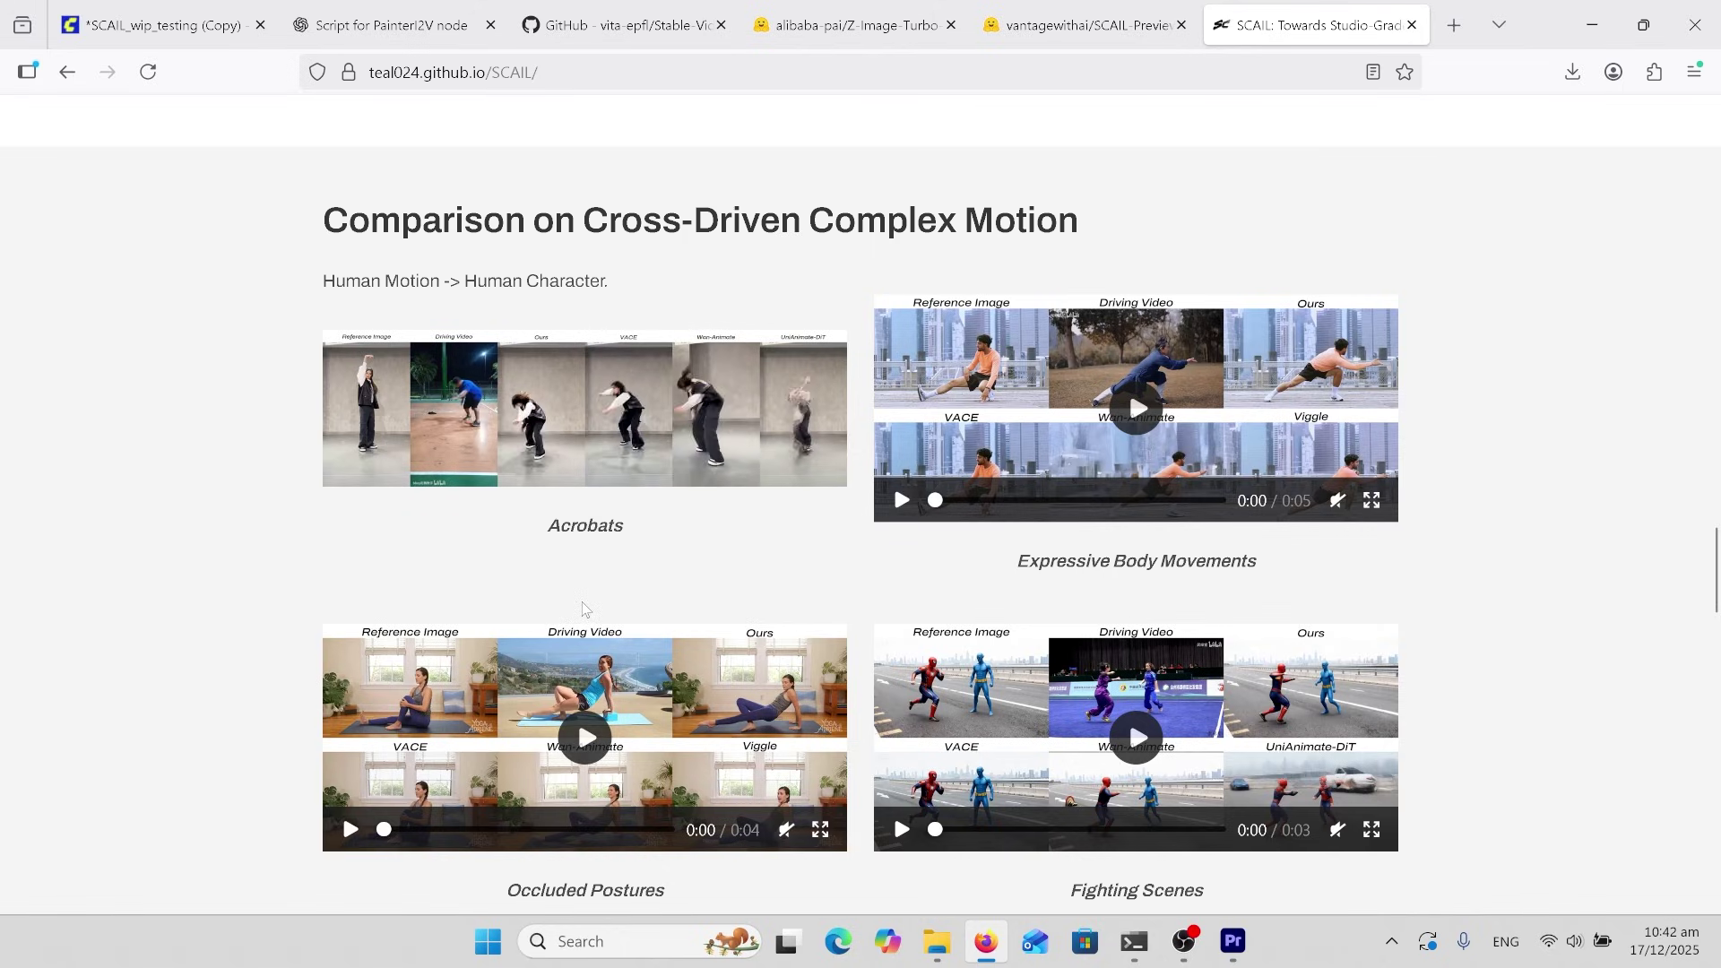
Play the Occluded Postures and Expressive Body Movements comparison videos.
left_click(350, 831)
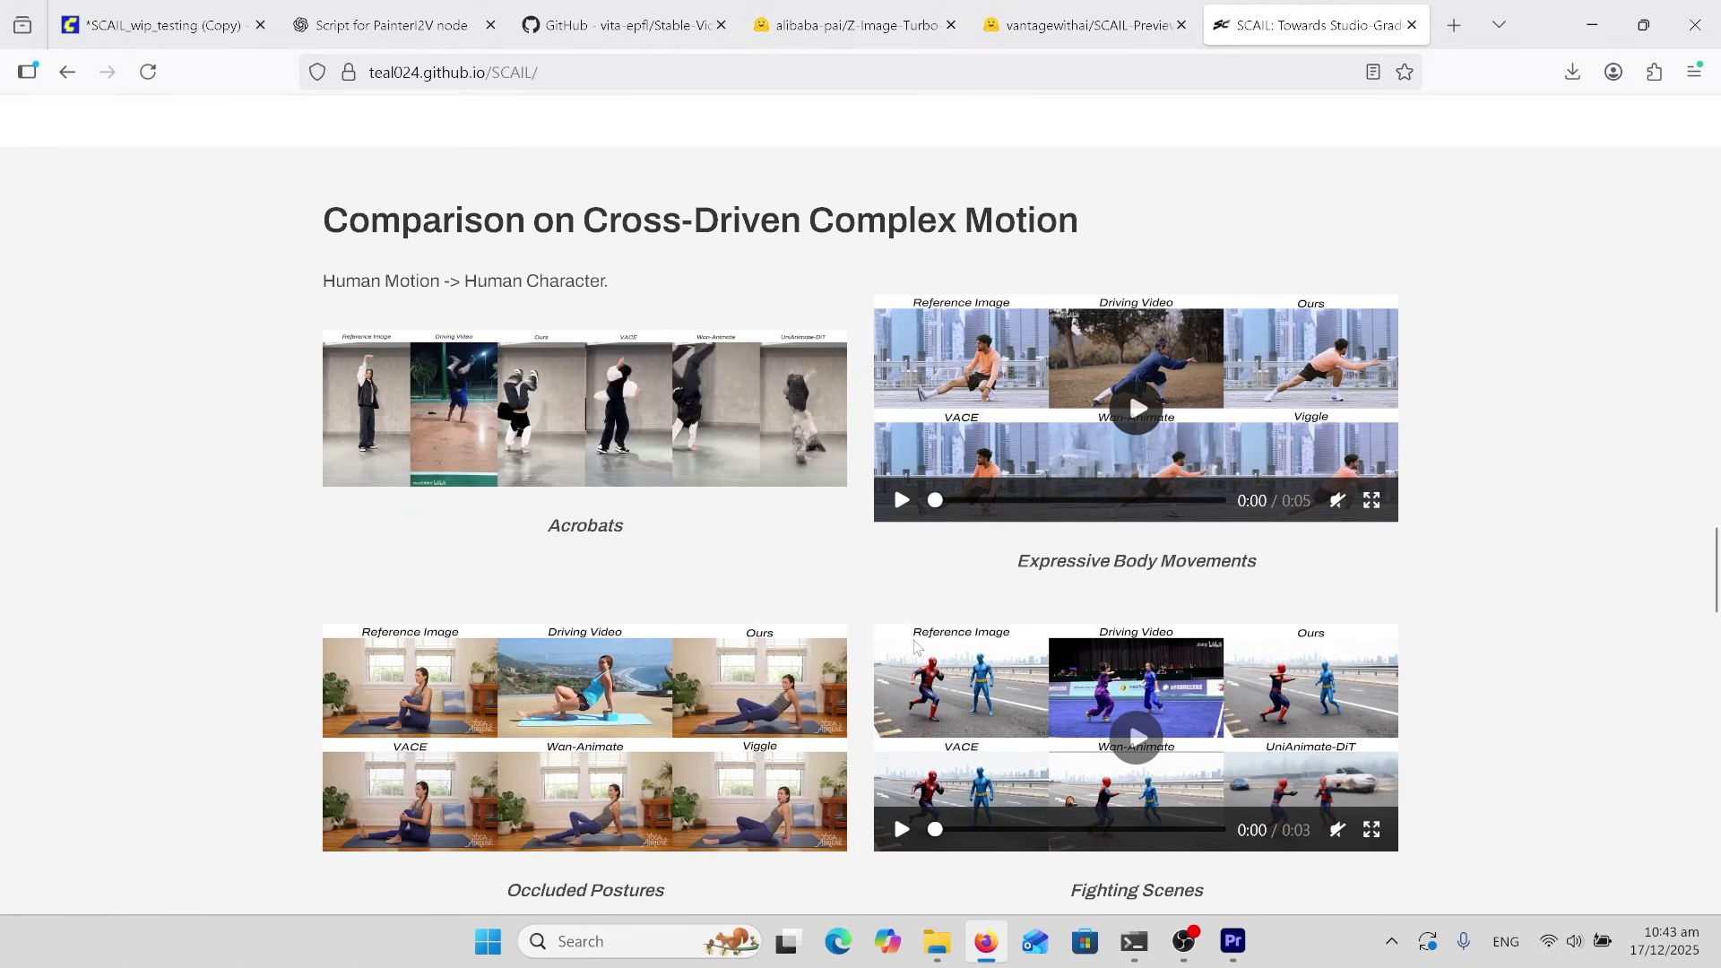
left_click(1137, 409)
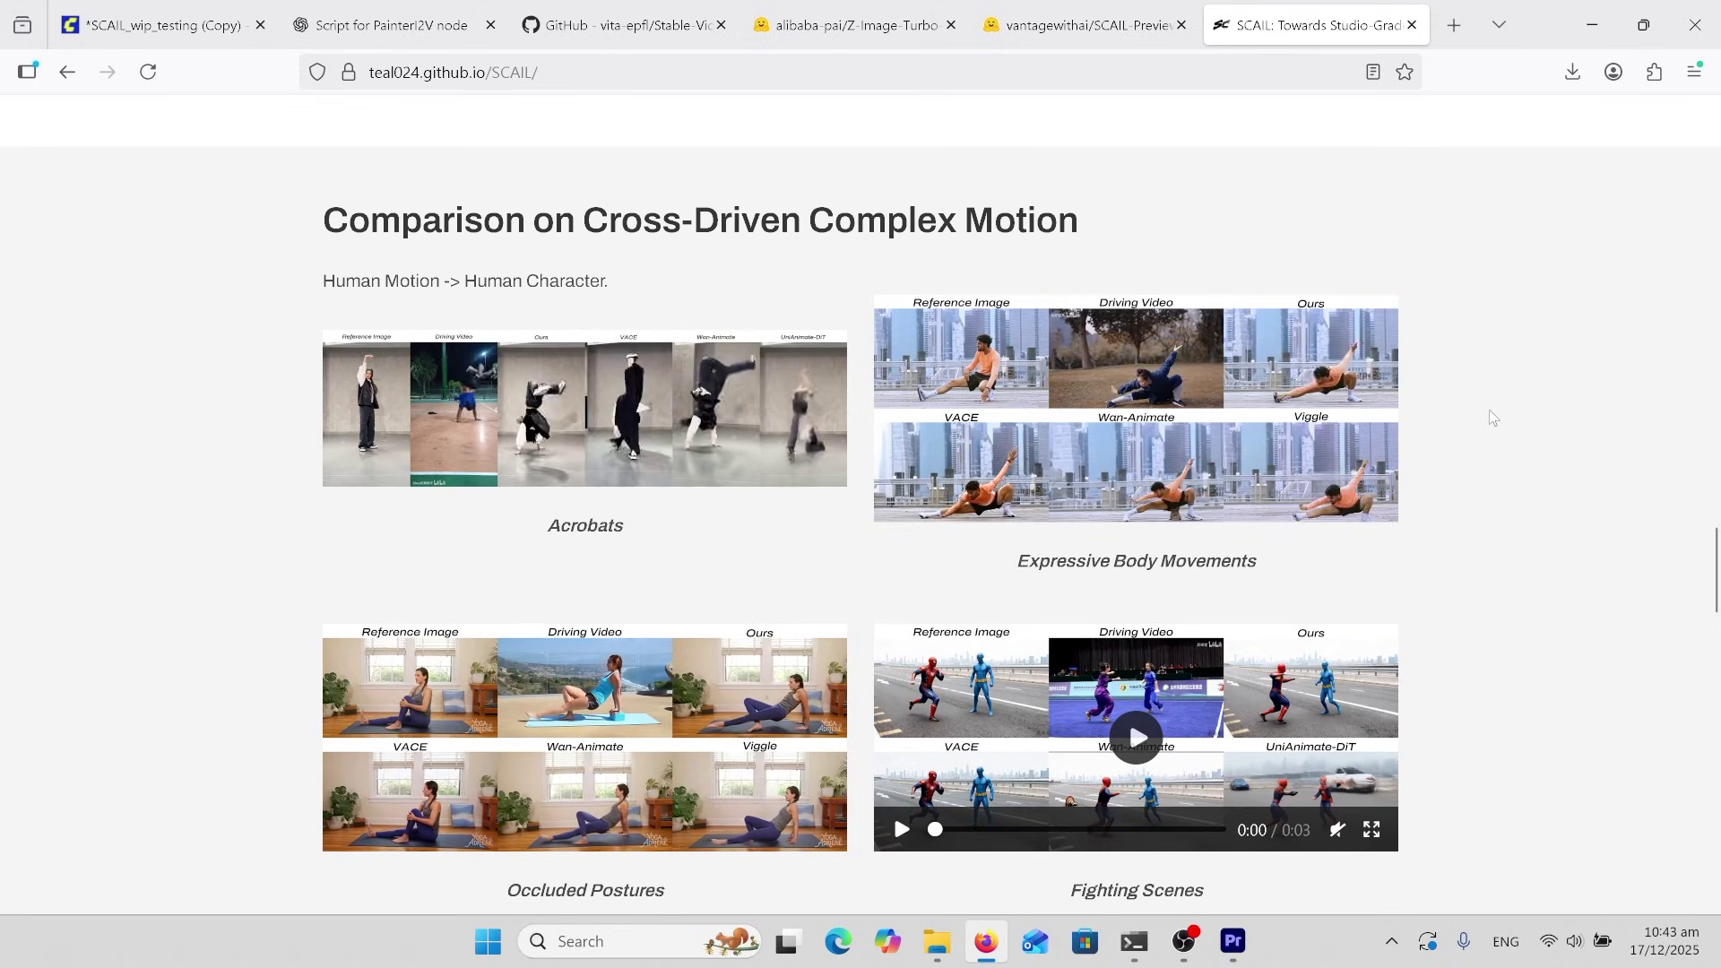
scroll(1492, 415, "down", 1)
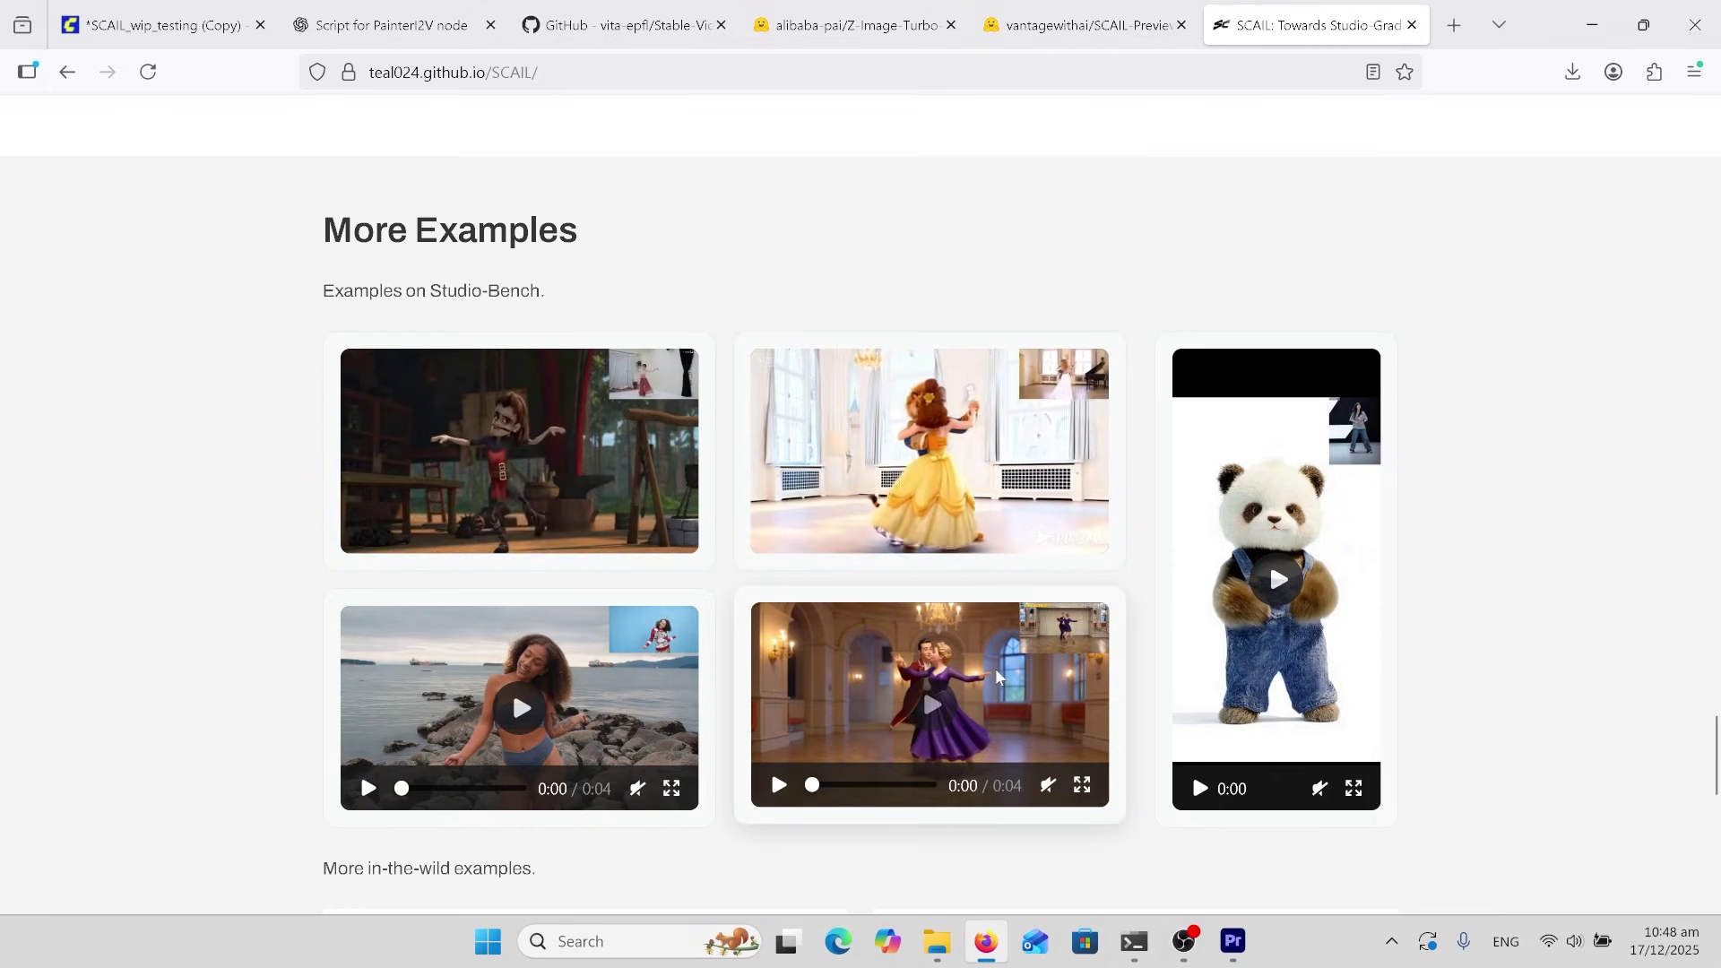
Play the beach dancer, ballroom dancers and panda Studio-Bench examples.
left_click(652, 706)
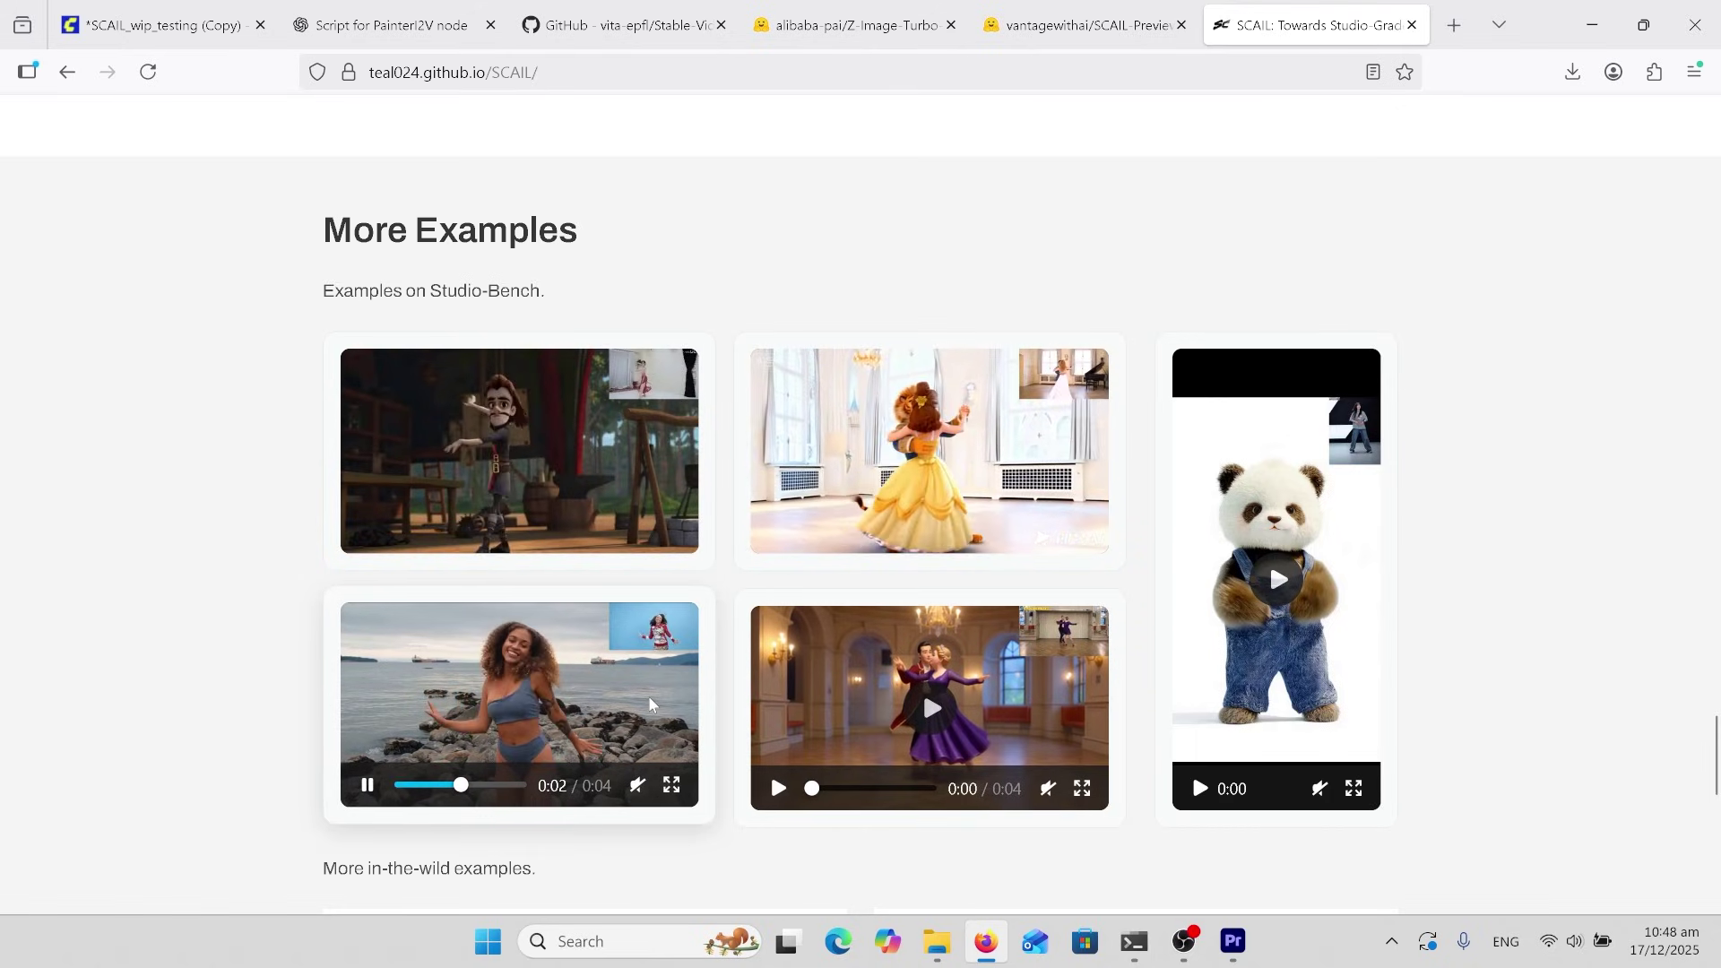
left_click(847, 742)
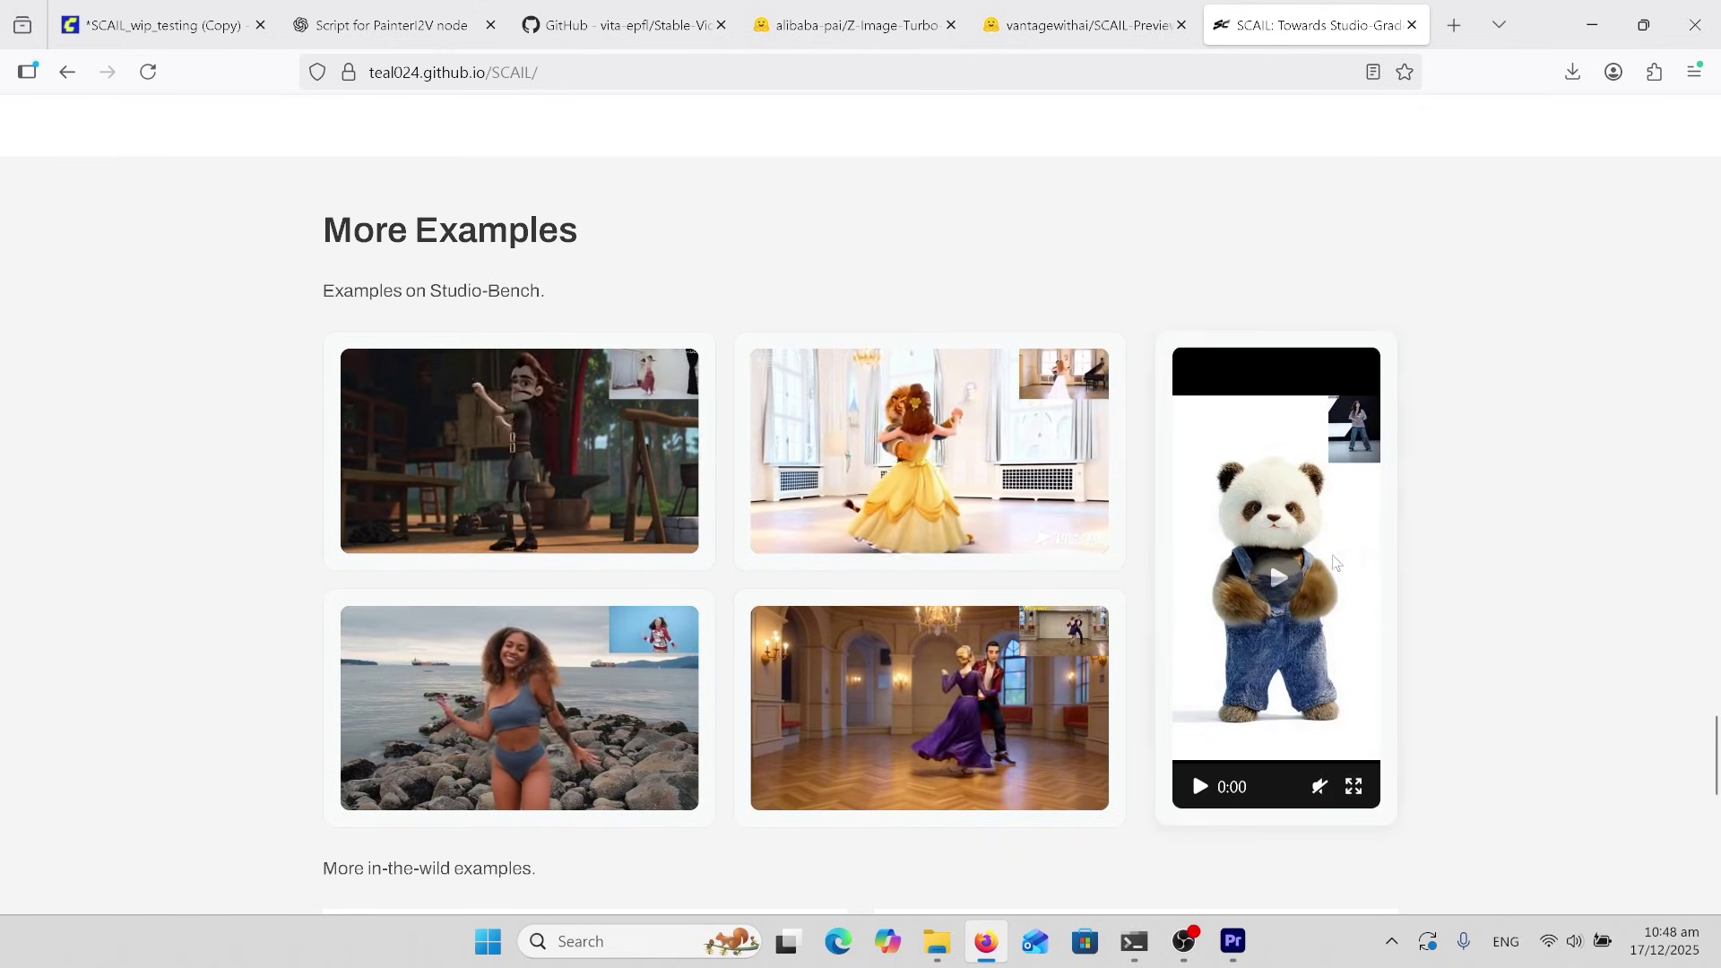
left_click(1278, 579)
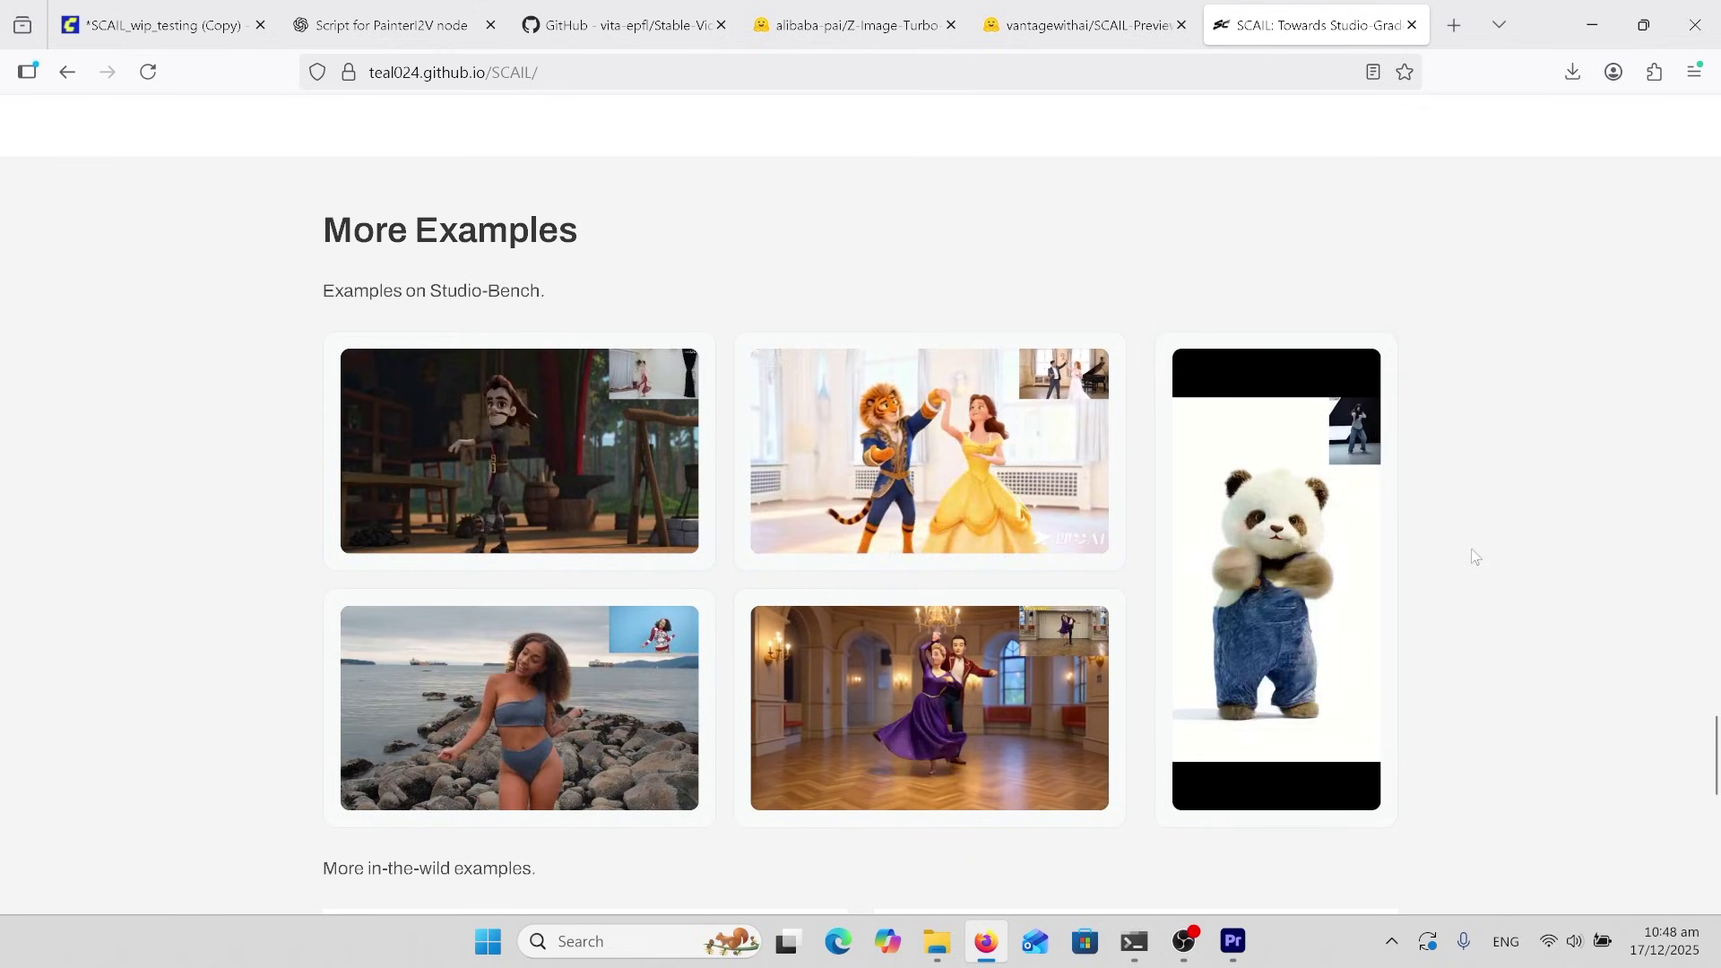
Play the SpongeBob and Tom in-the-wild cartoon examples.
scroll(1472, 549, "down", 5)
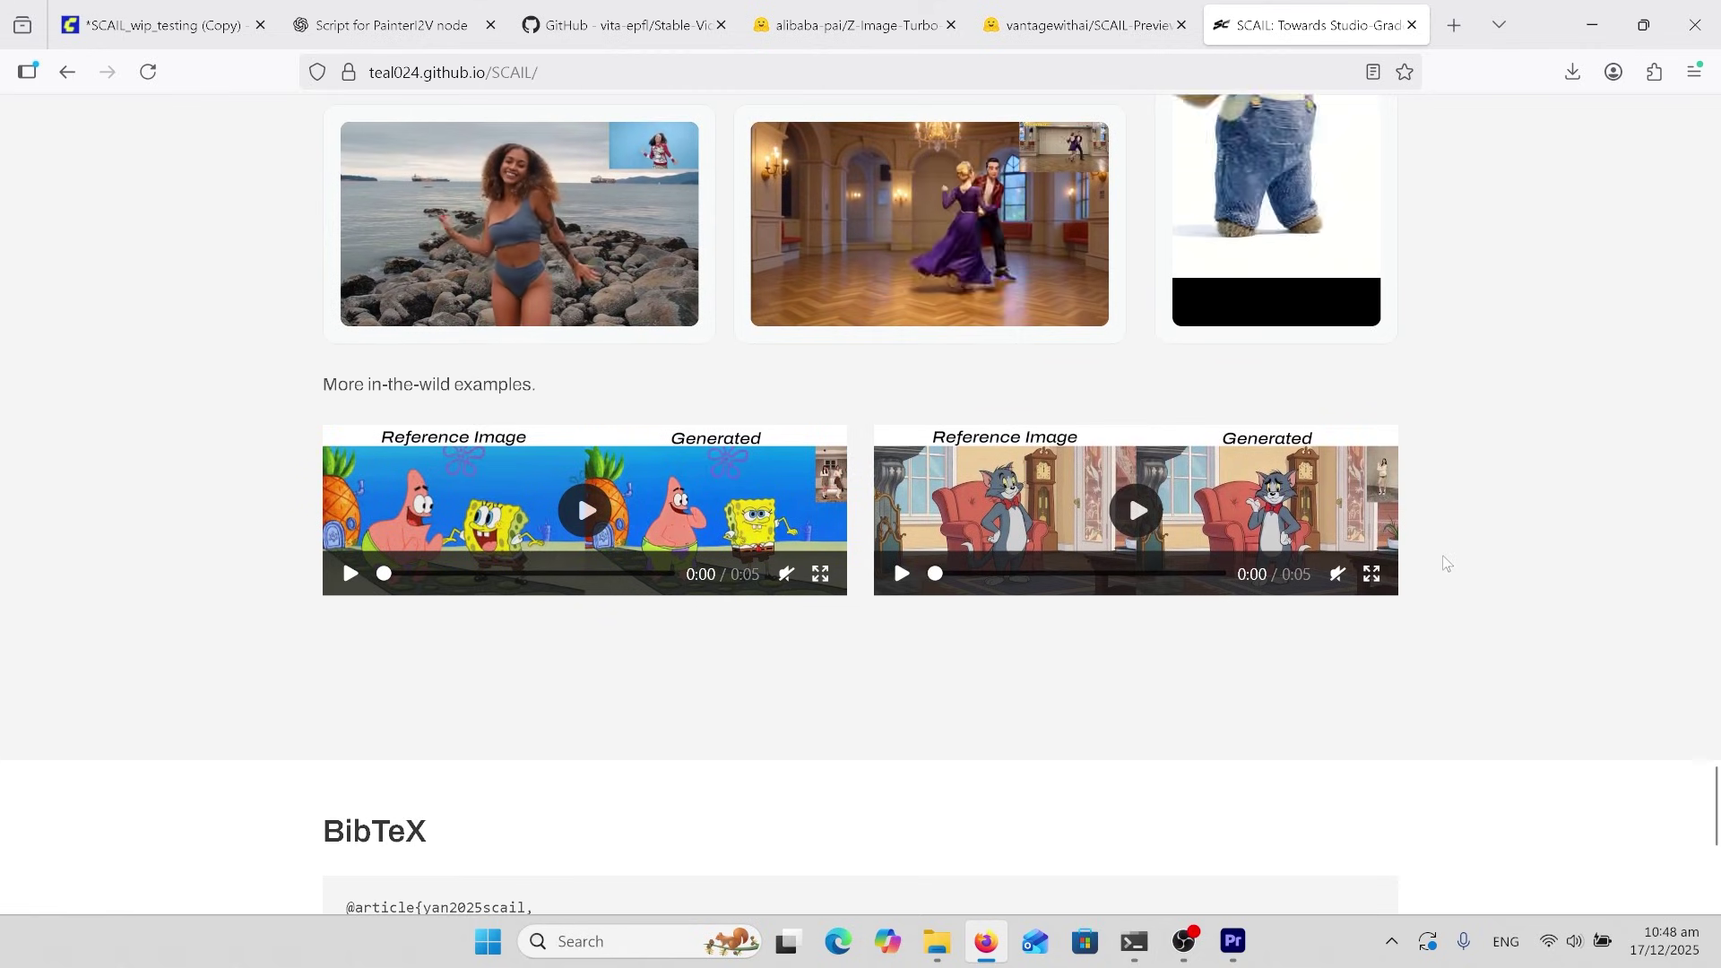
left_click(349, 573)
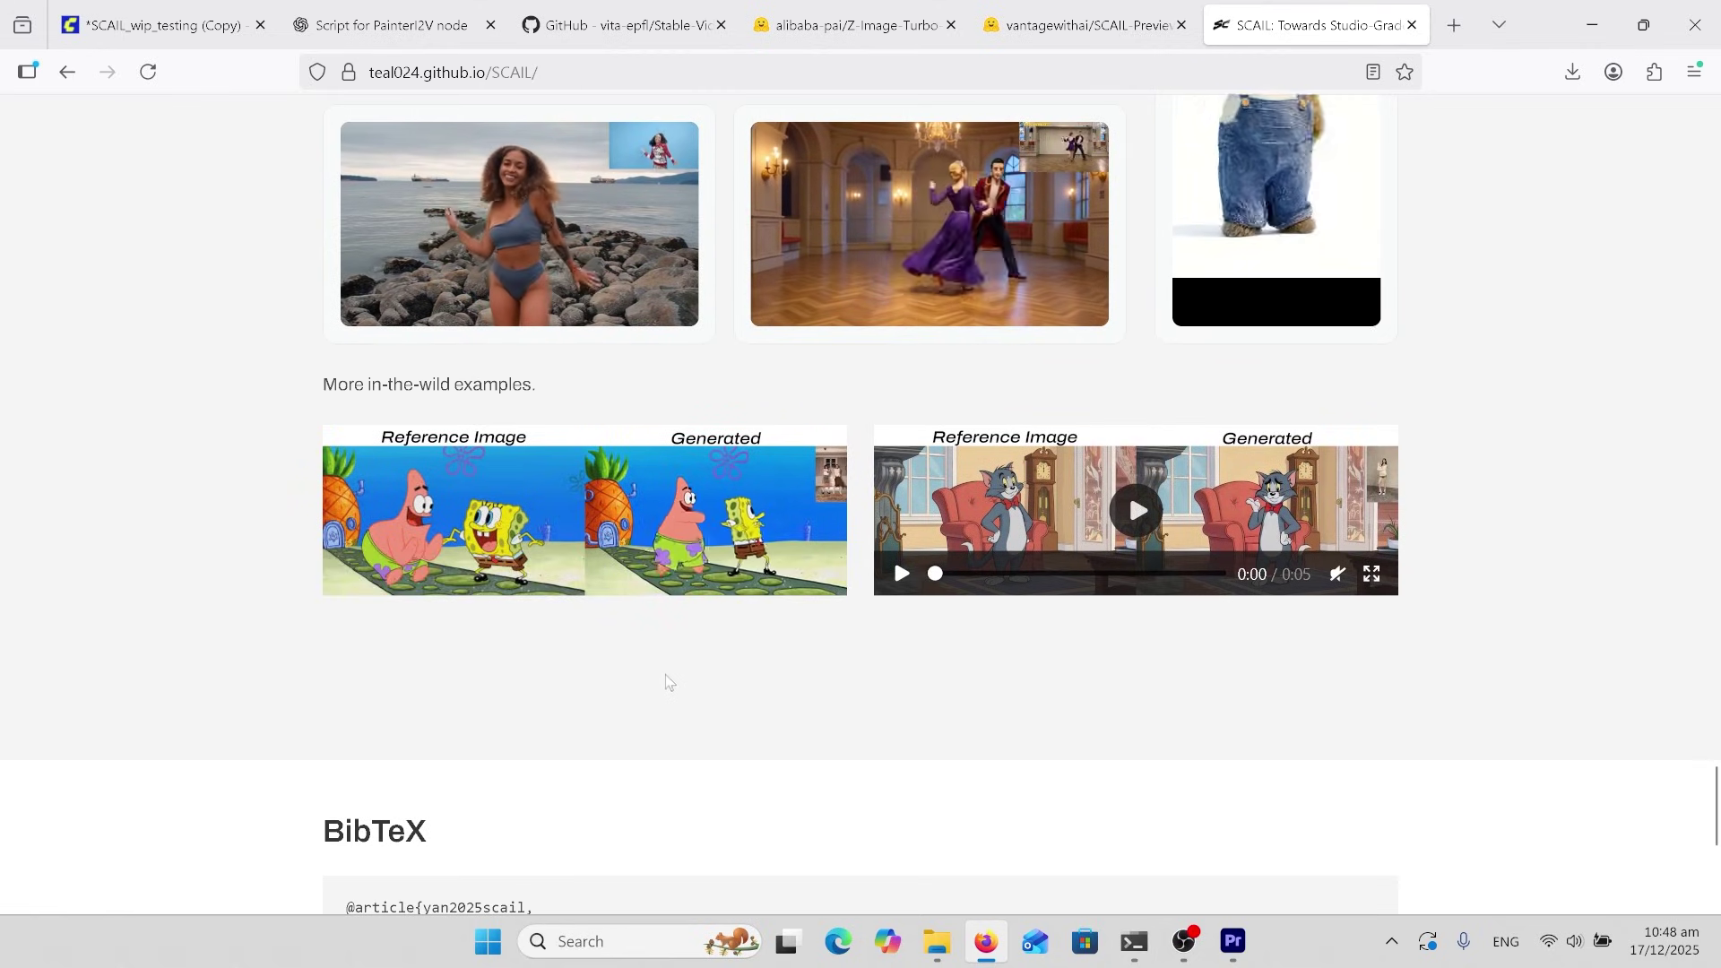
left_click(1126, 508)
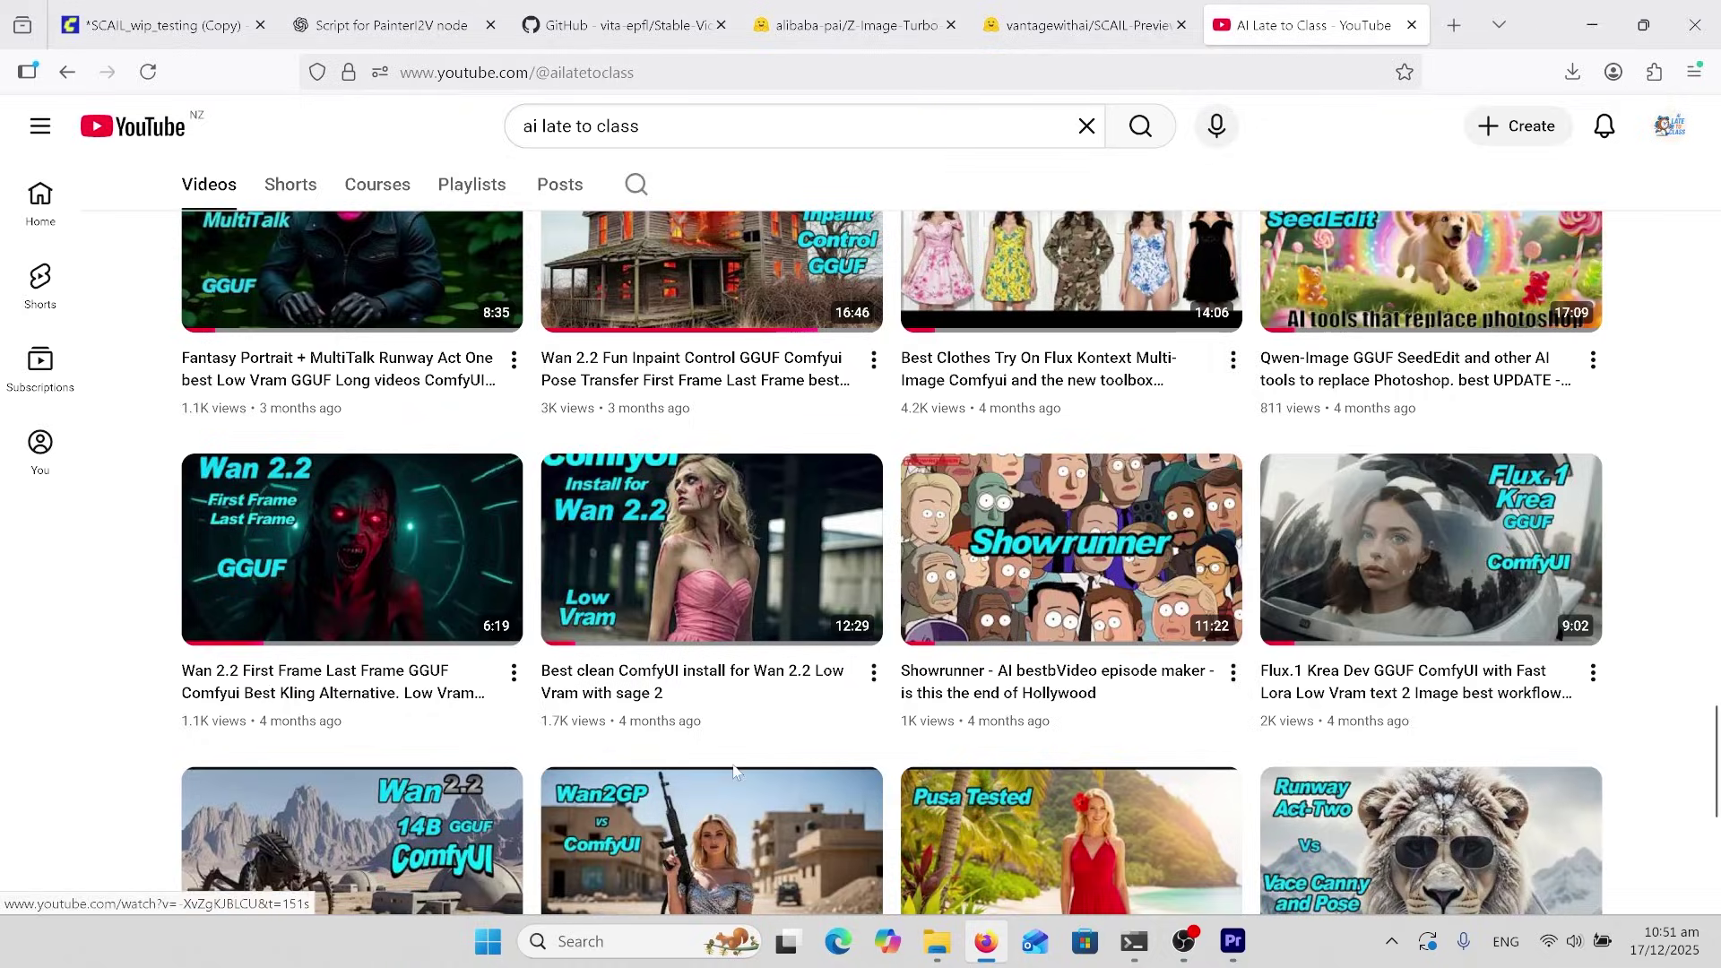
Leave the YouTube channel's video list for the SCAIL-Preview-GGUF Hugging Face files tab.
mouse_move(683, 624)
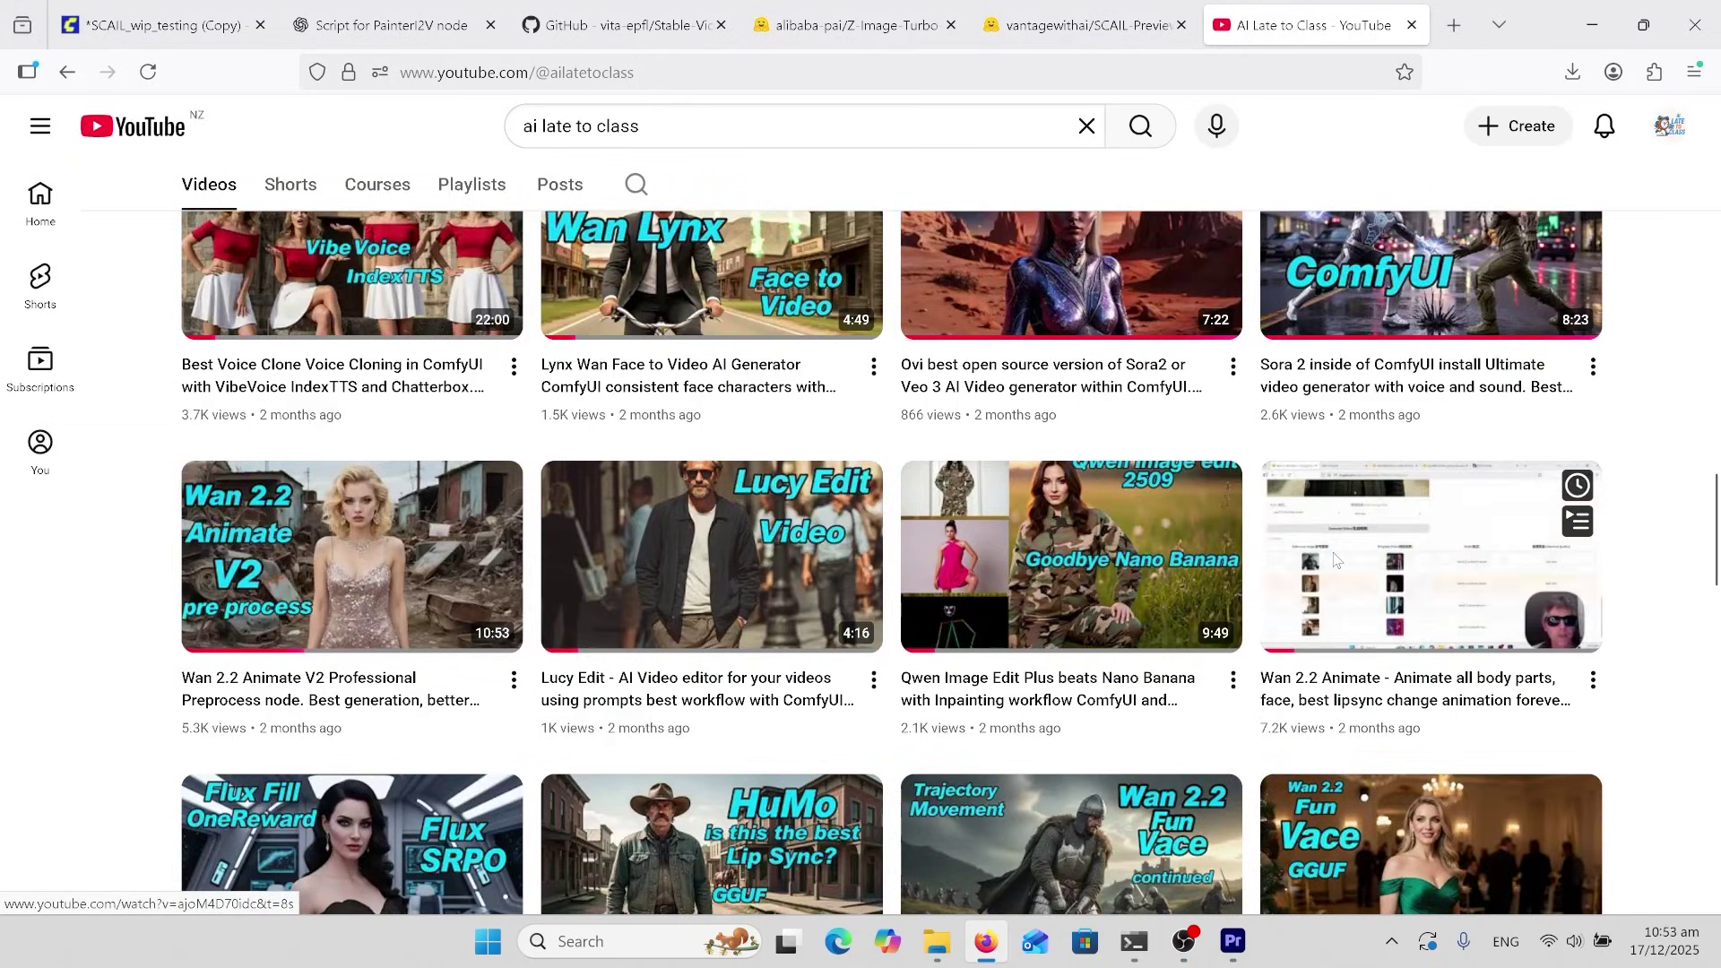
mouse_move(300, 576)
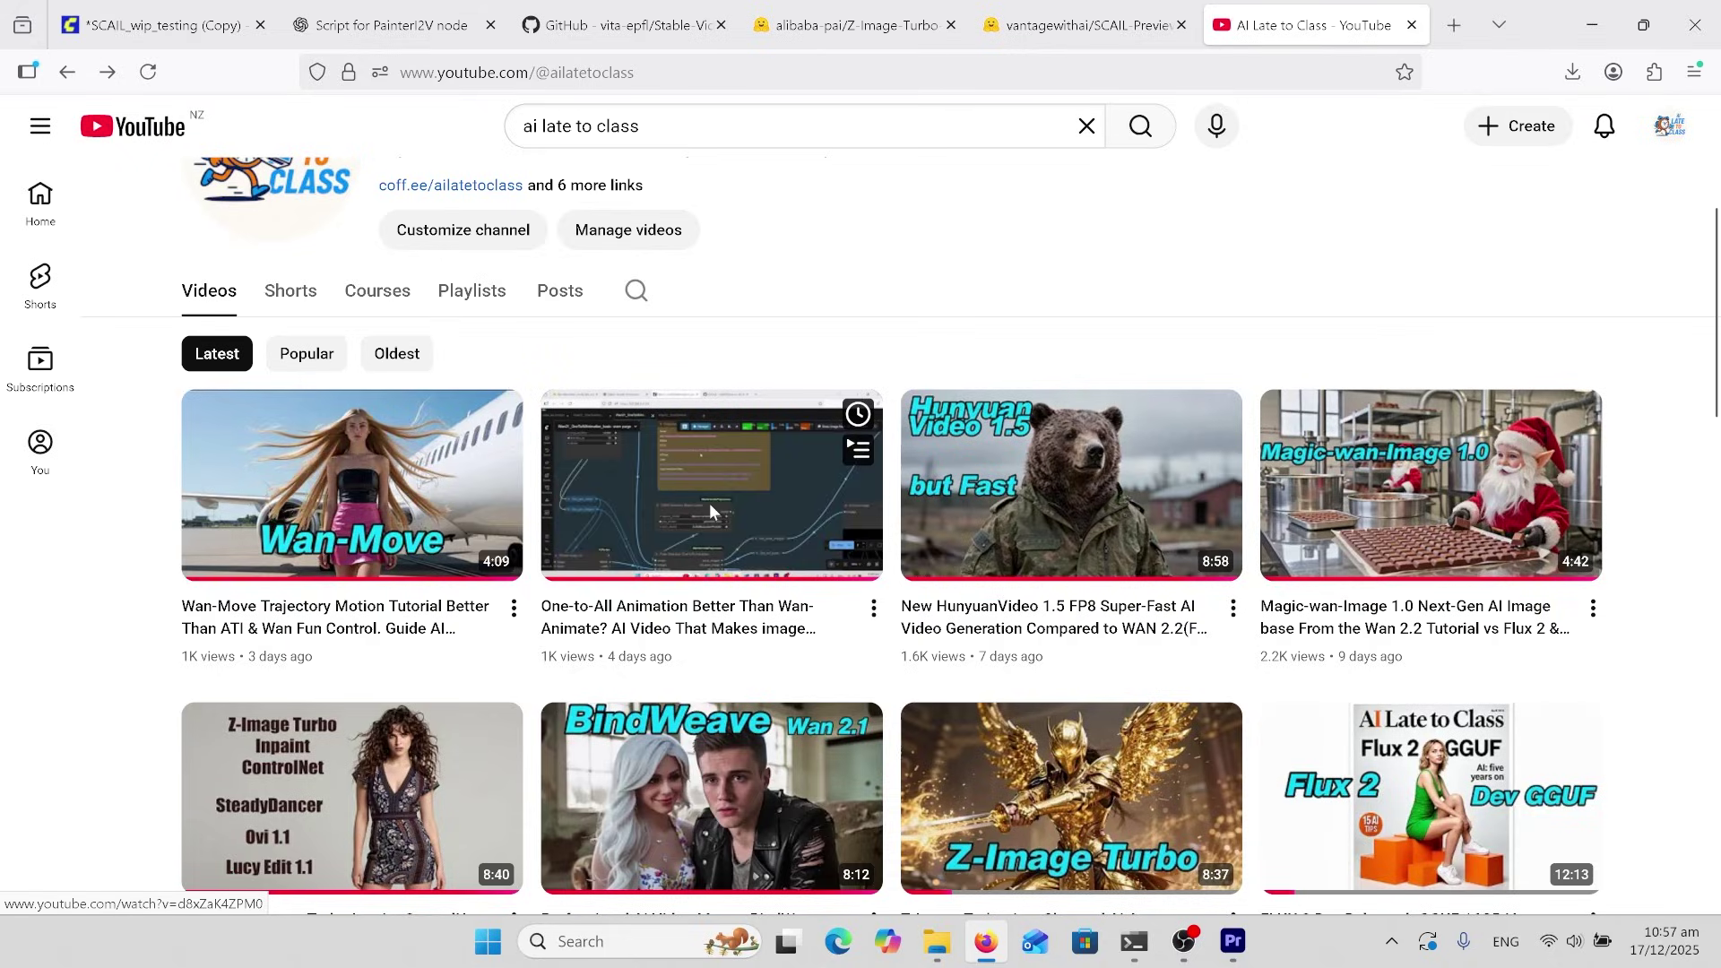
key("ctrl+shift+Tab")
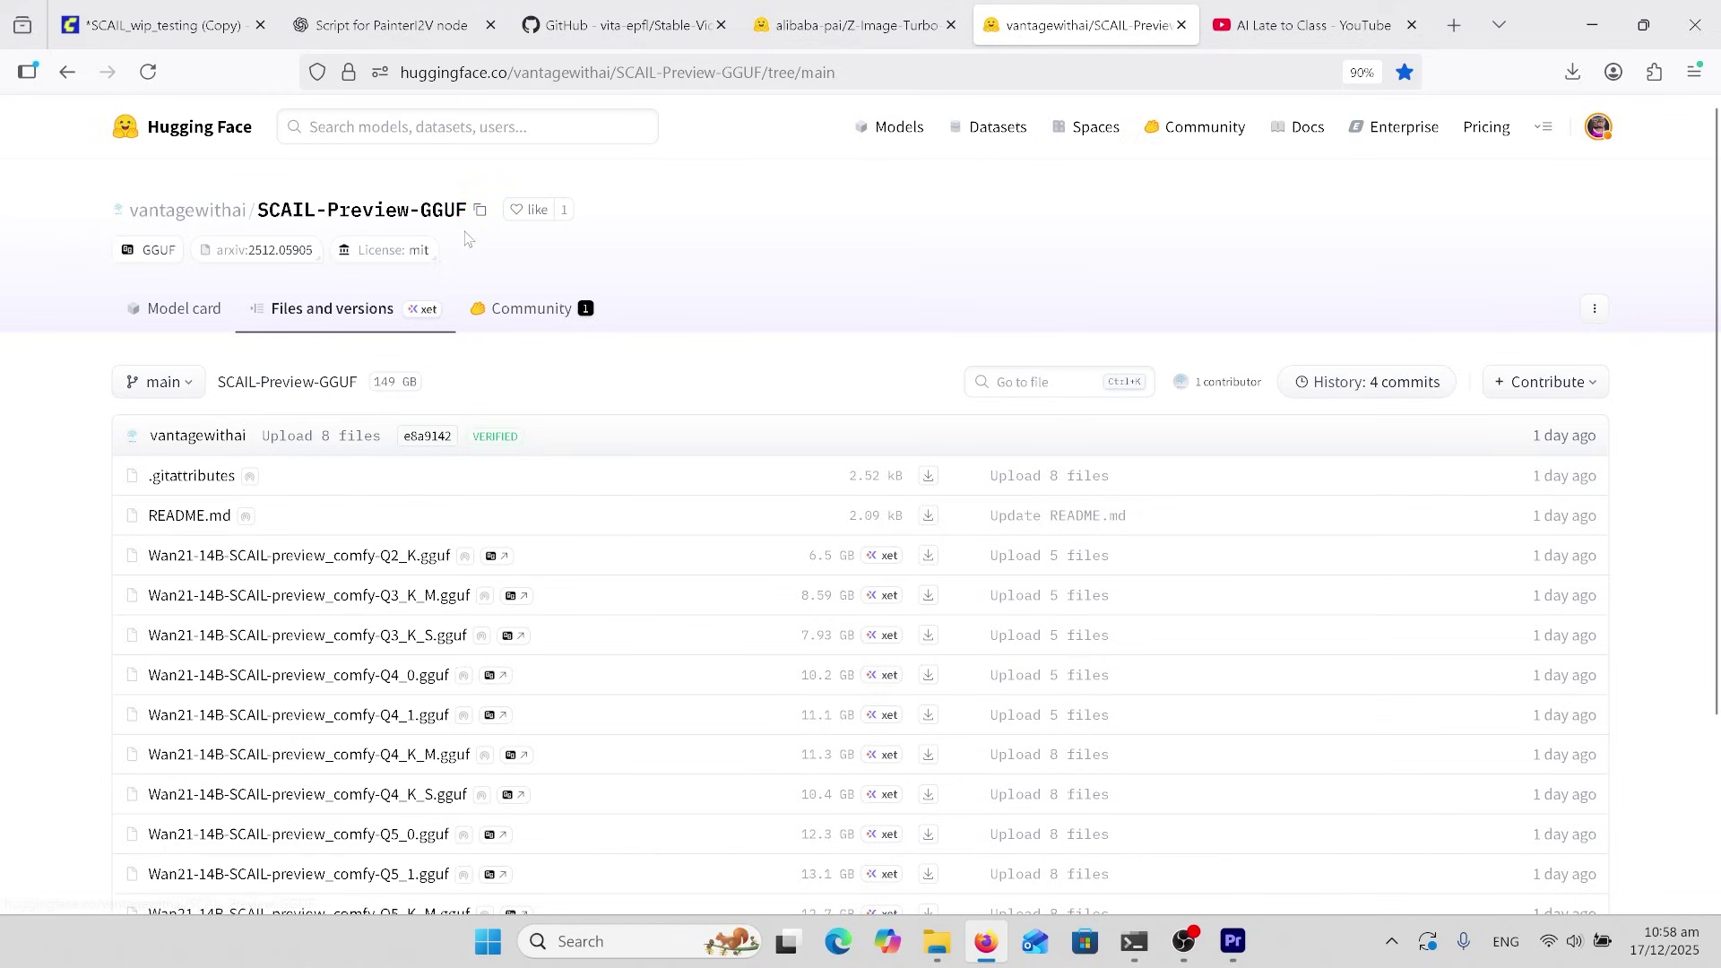
Review the SCAIL-Preview GGUF quantisation files, then check the local models folder in File Explorer.
scroll(615, 534, "down", 3)
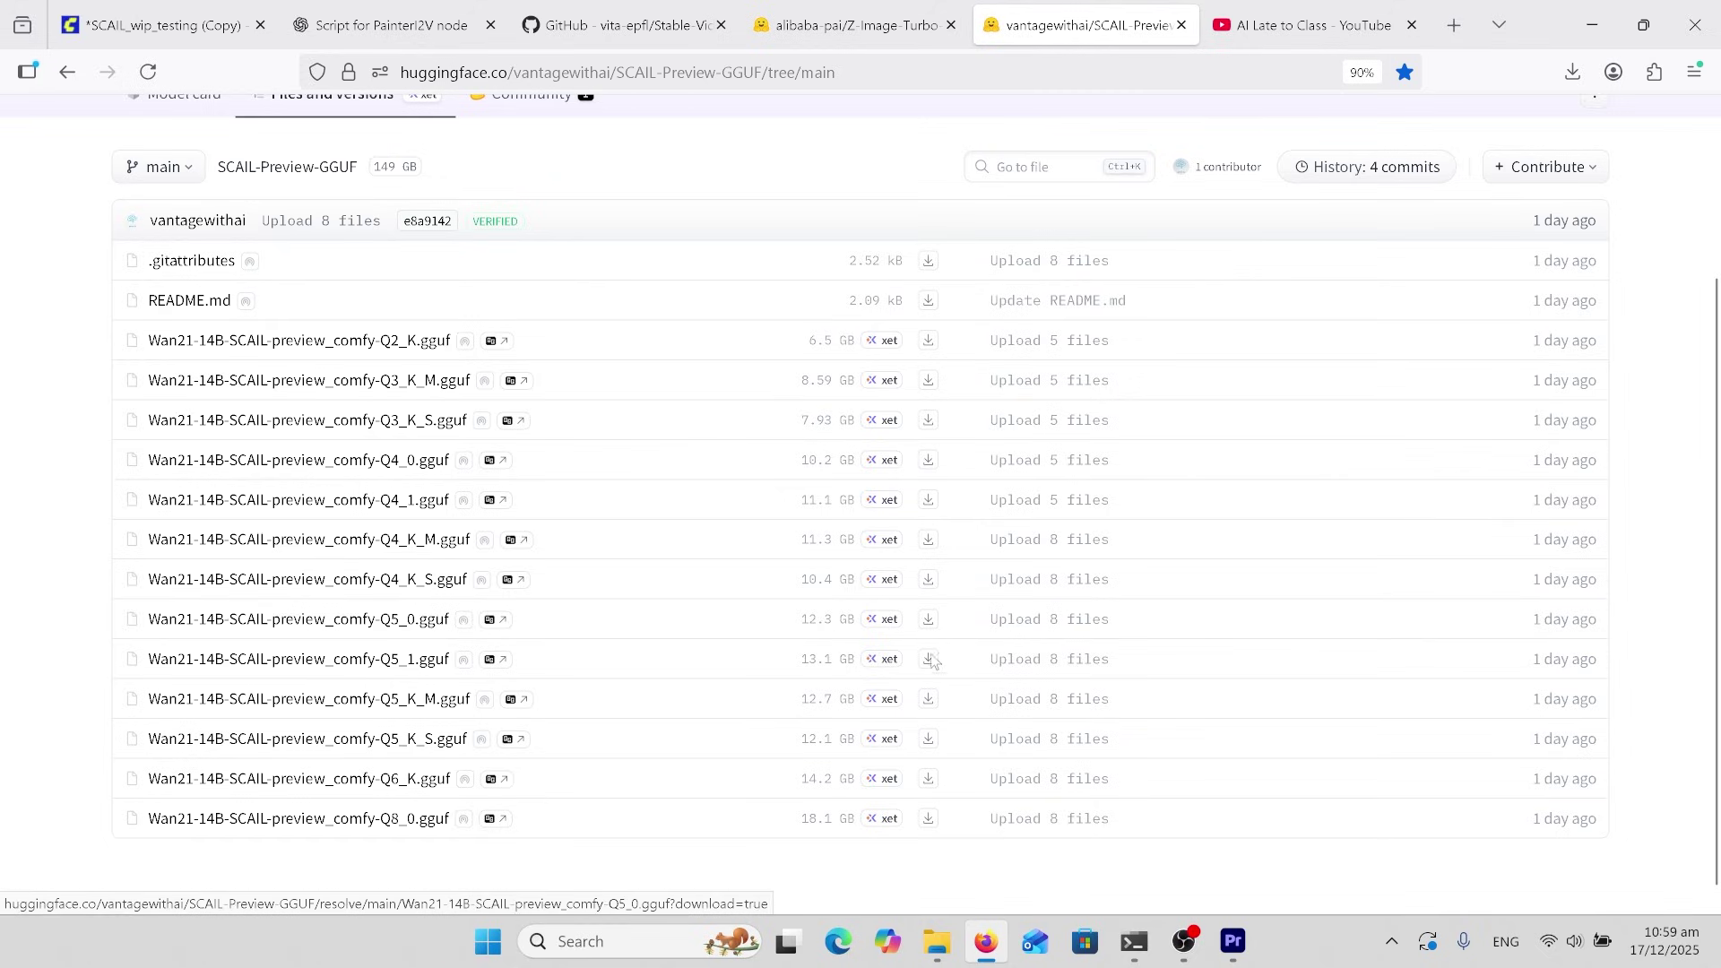
left_click(939, 936)
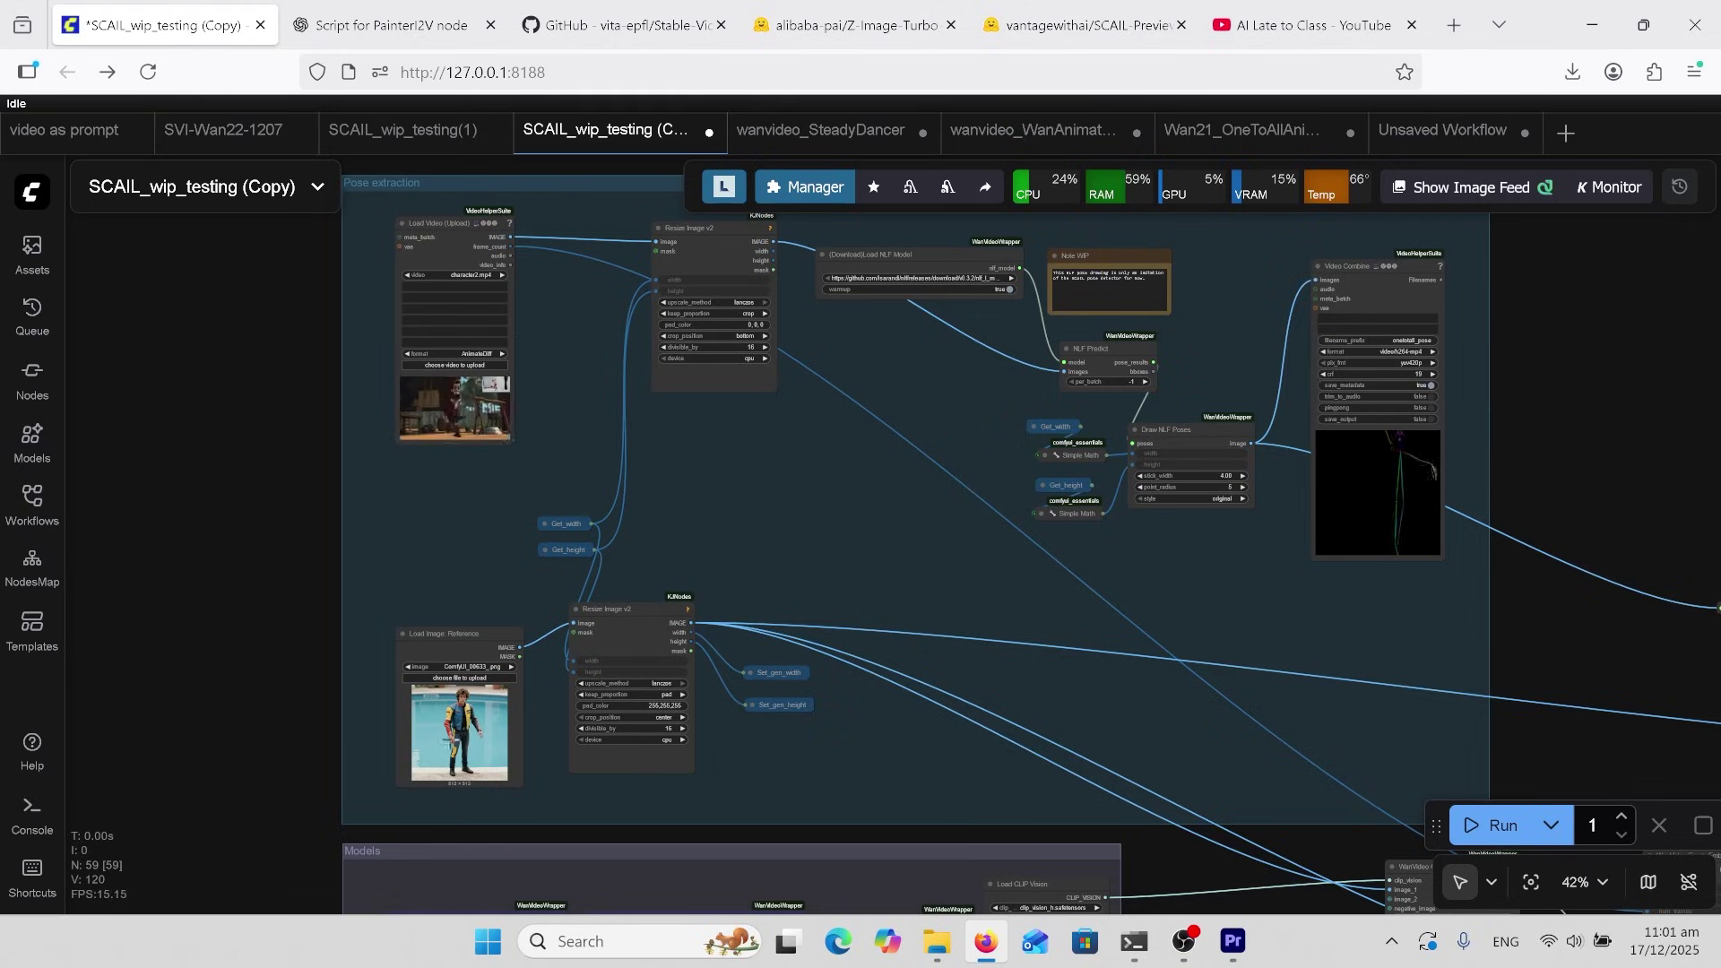
scroll(498, 701, "up", 15)
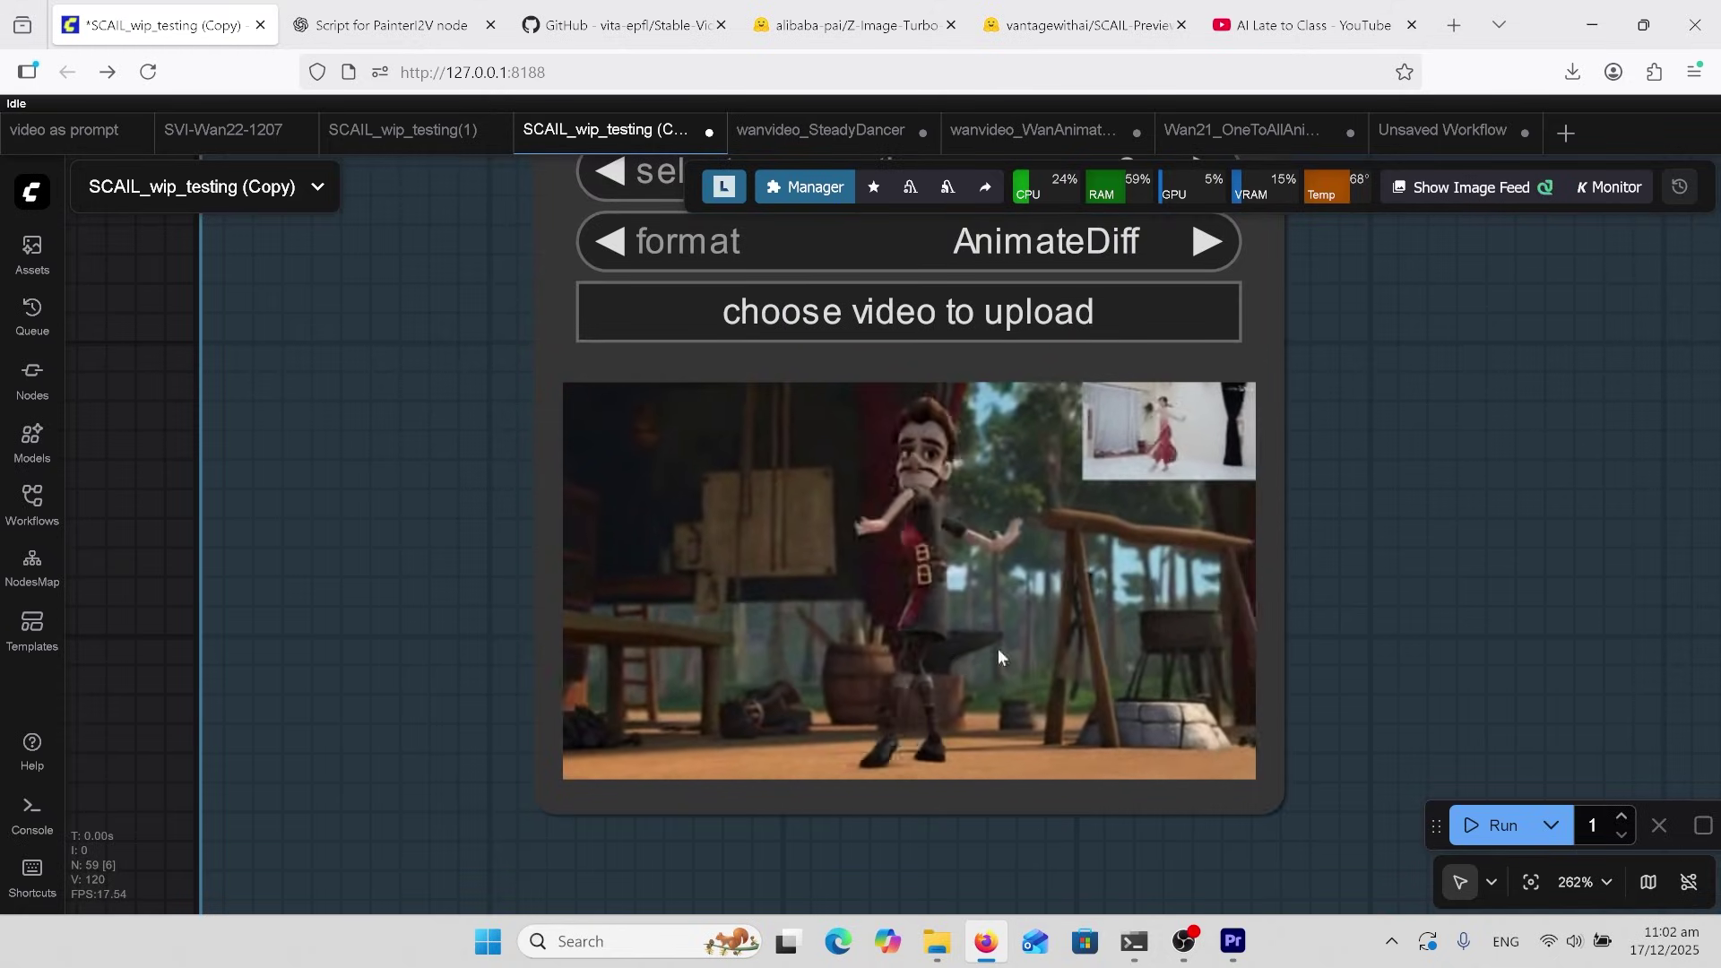
scroll(419, 466, "down", 4)
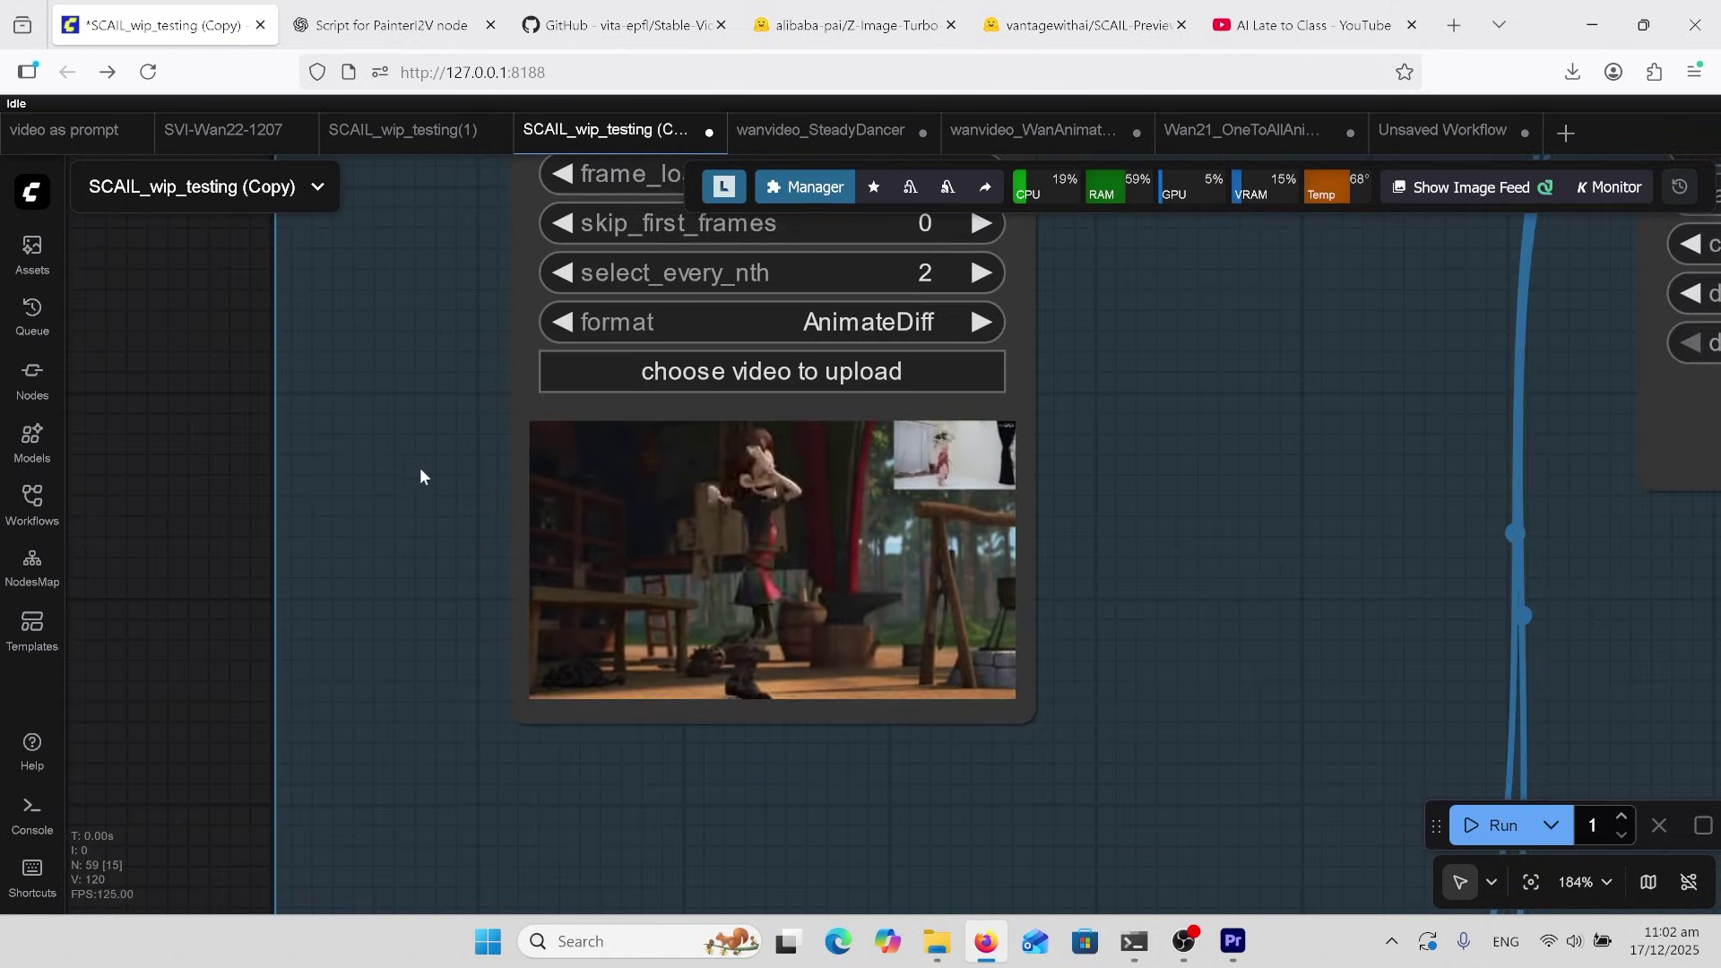
scroll(420, 477, "down", 15)
left_click(604, 607)
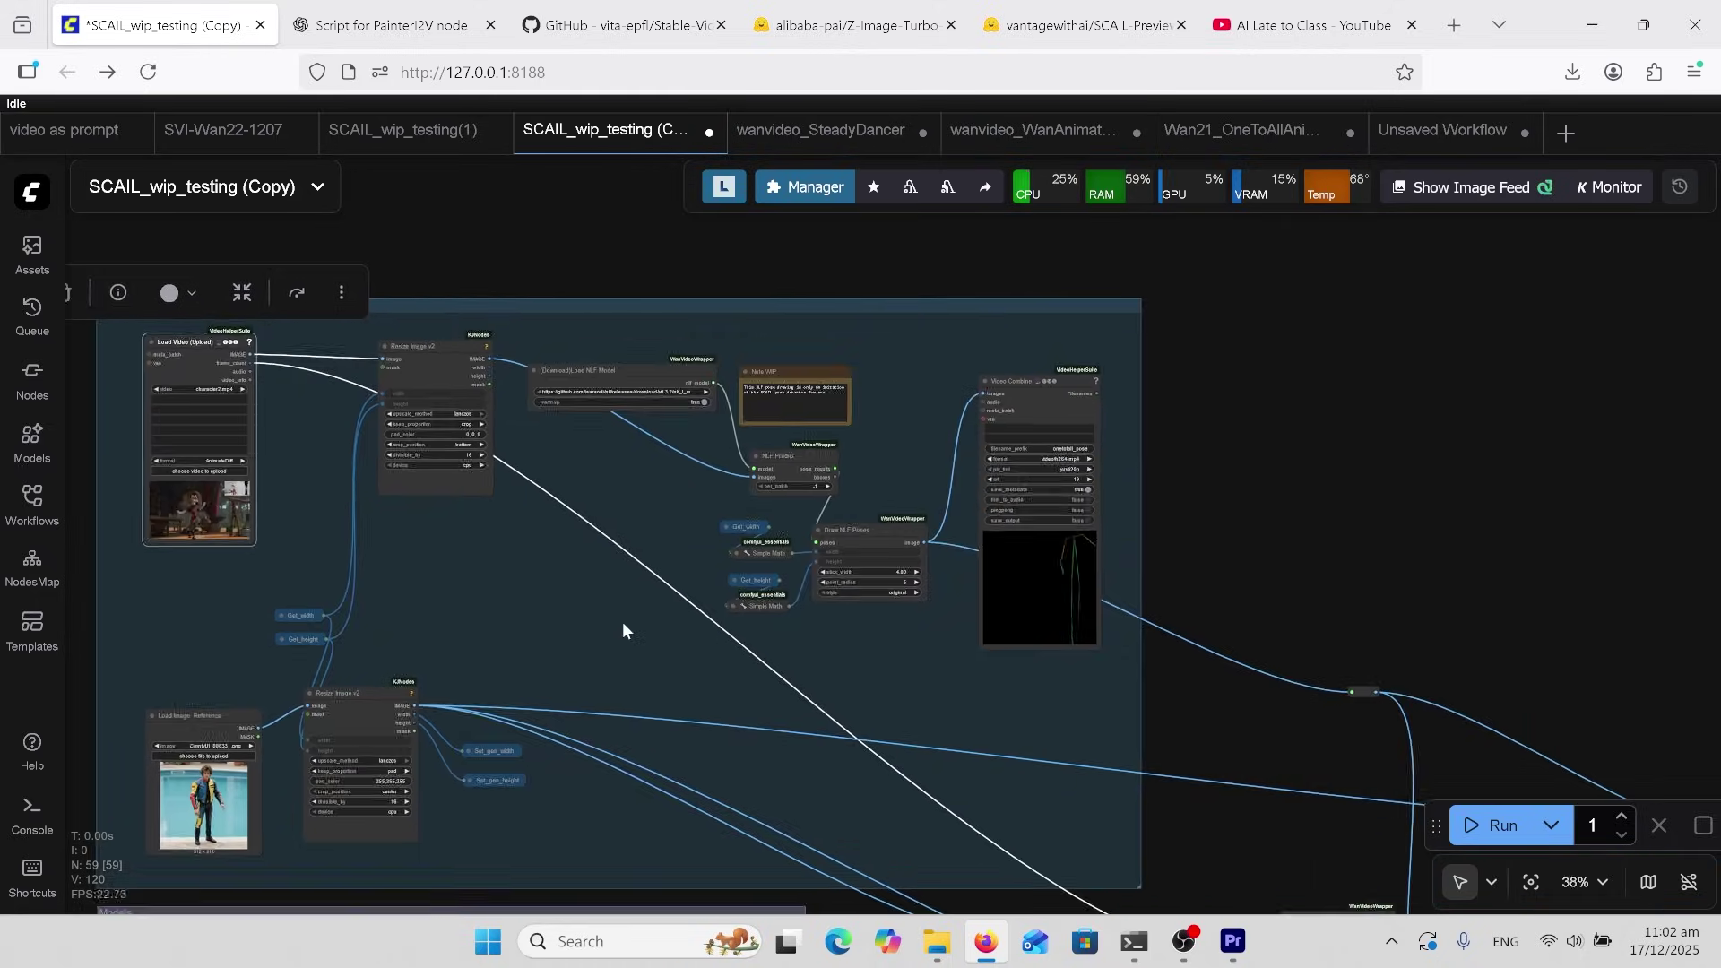
scroll(943, 585, "up", 8)
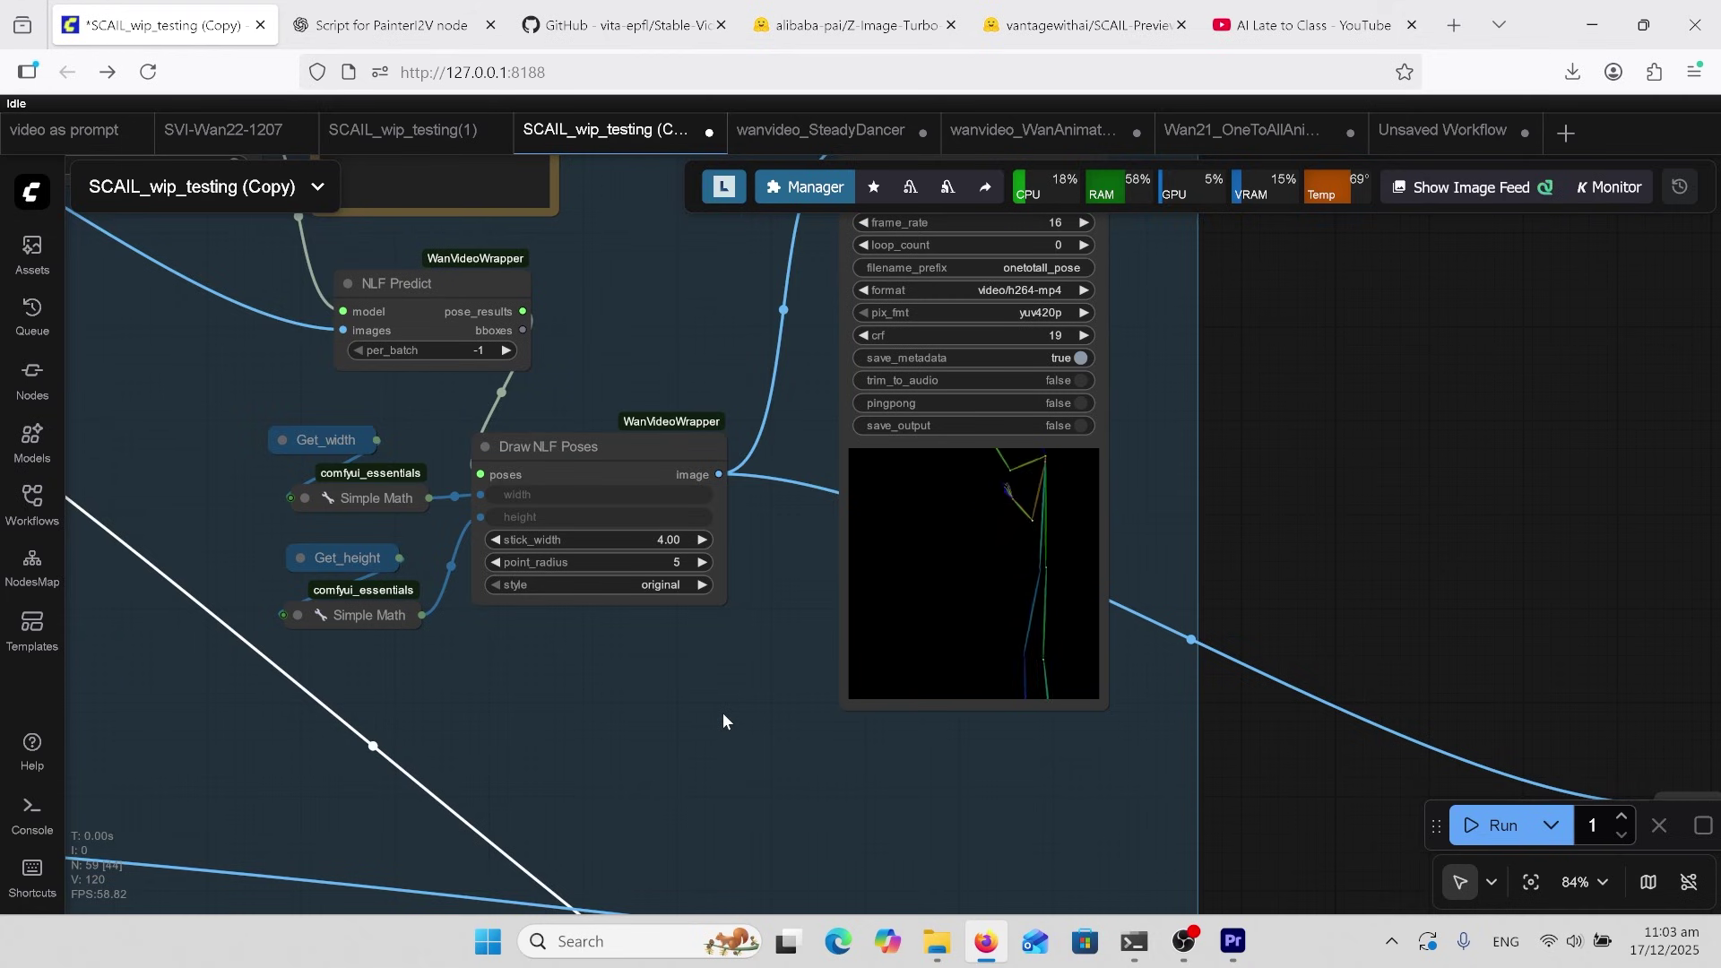
key("1")
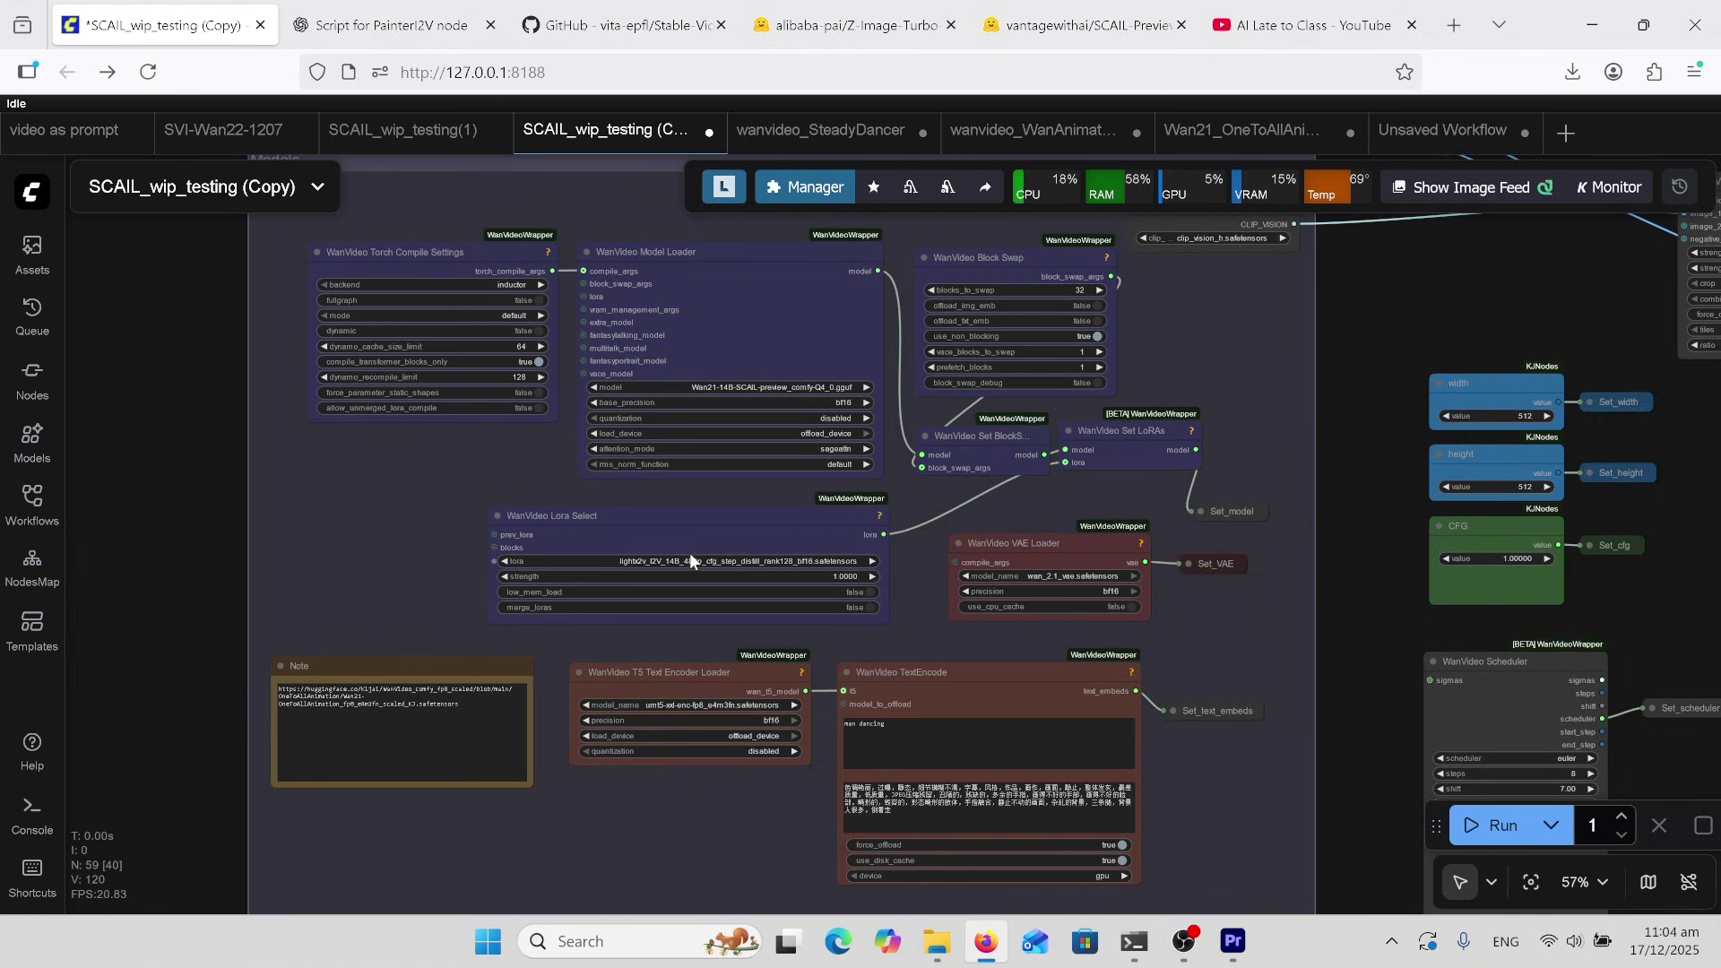
left_click_drag(426, 631, 326, 519)
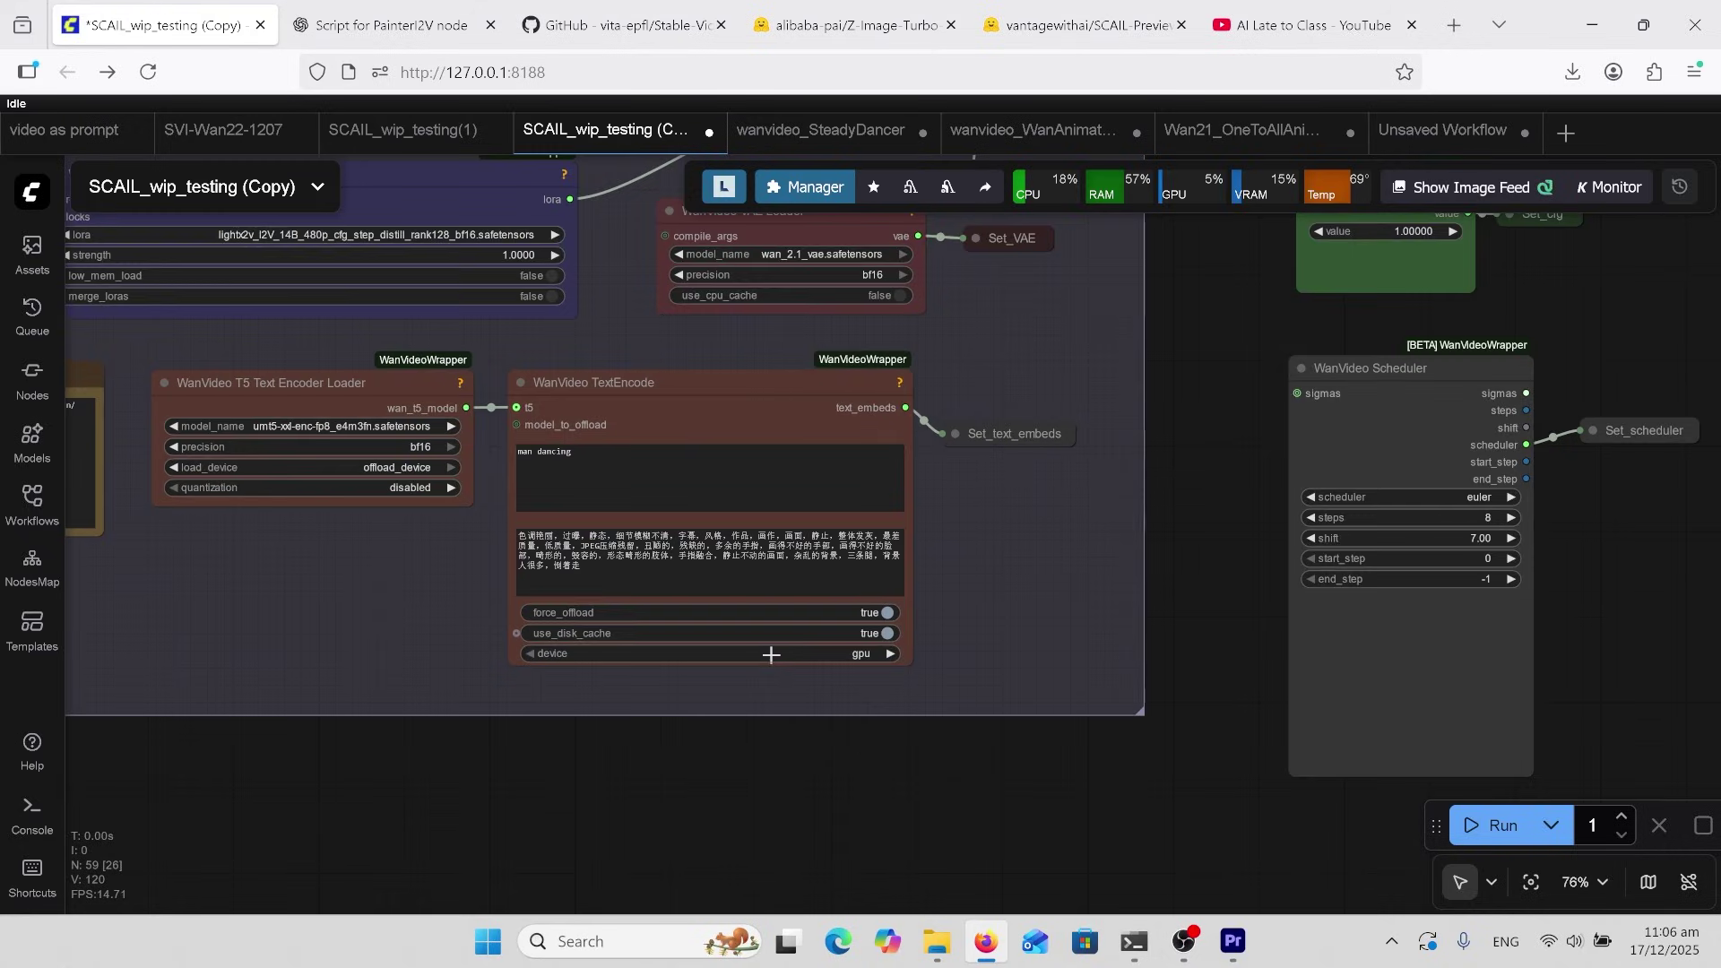
Zoom around the WanVideo TextEncode, Scheduler and Sampler nodes to inspect their settings.
scroll(487, 432, "up", 2)
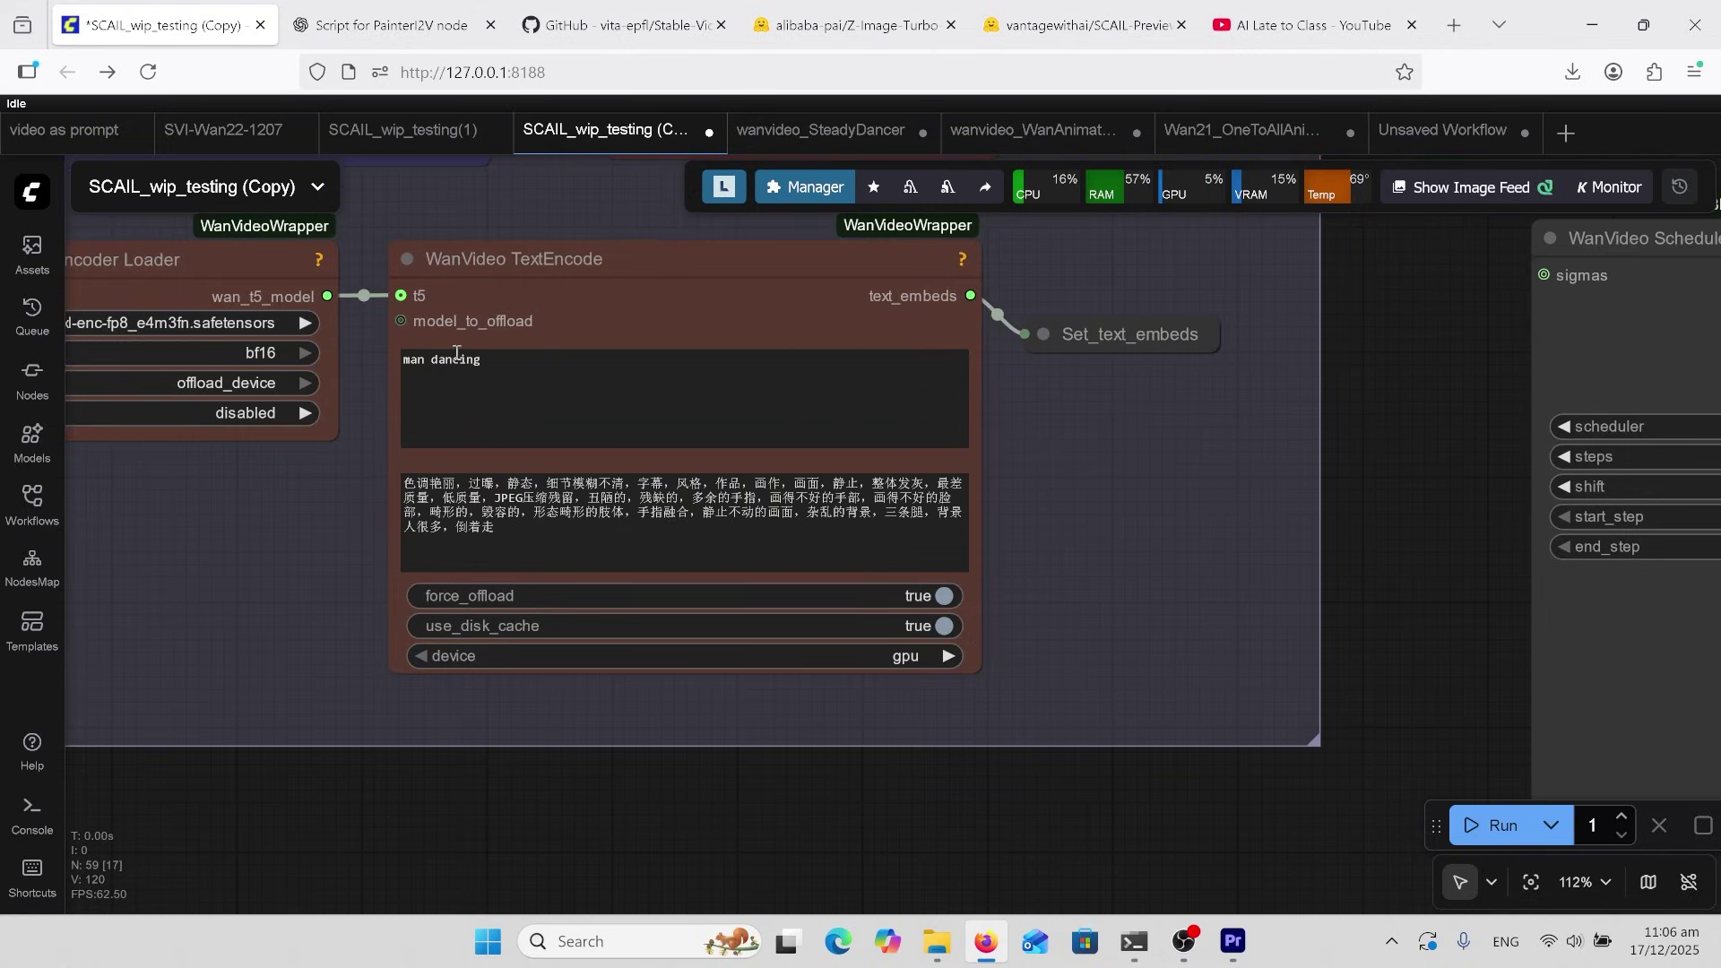
scroll(1056, 586, "down", 9)
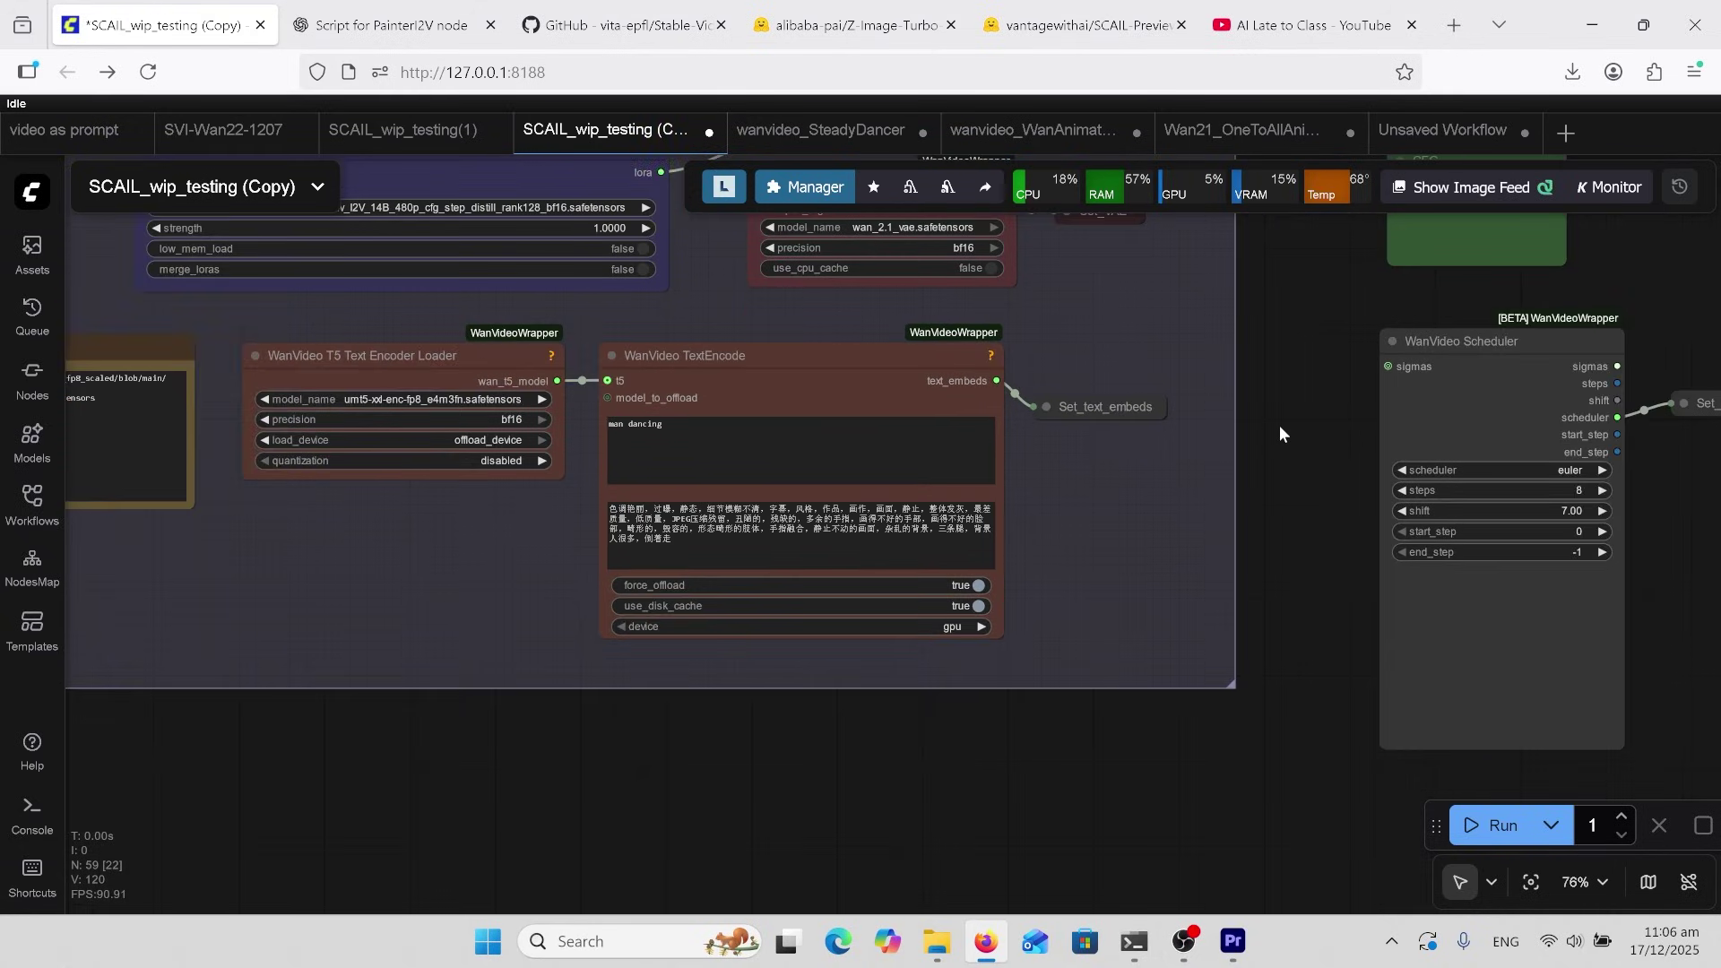
scroll(1051, 682, "up", 8)
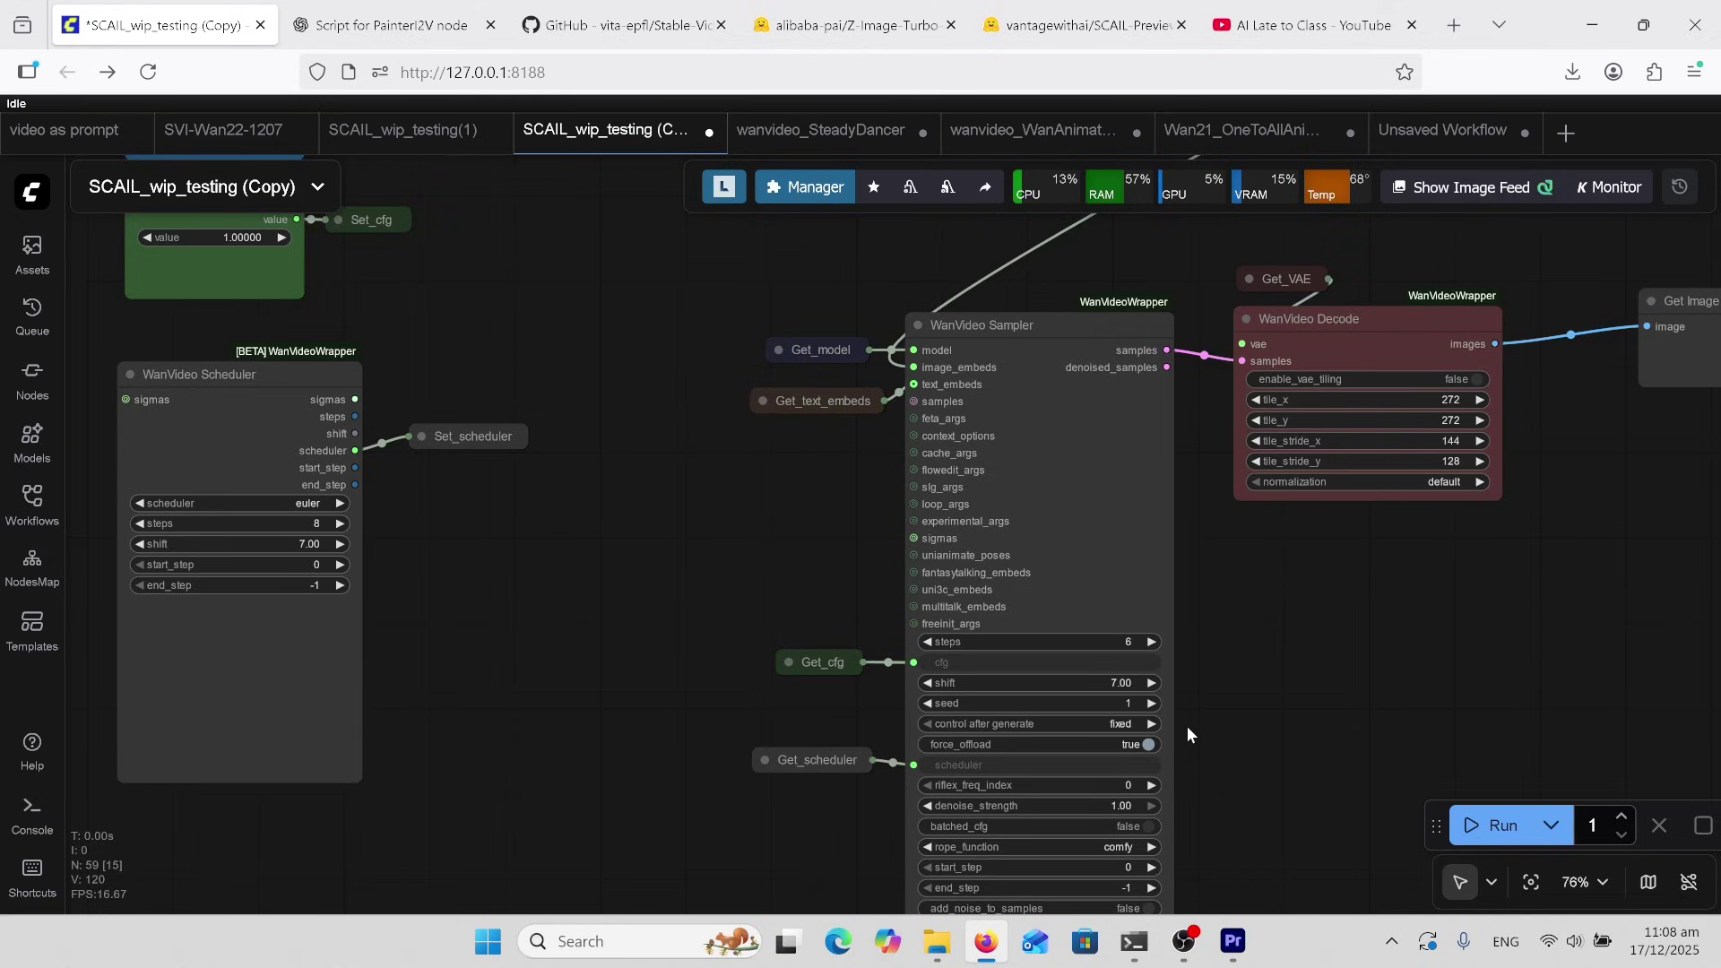
Bring OBS Studio forward and stop the screen recording.
left_click(1188, 944)
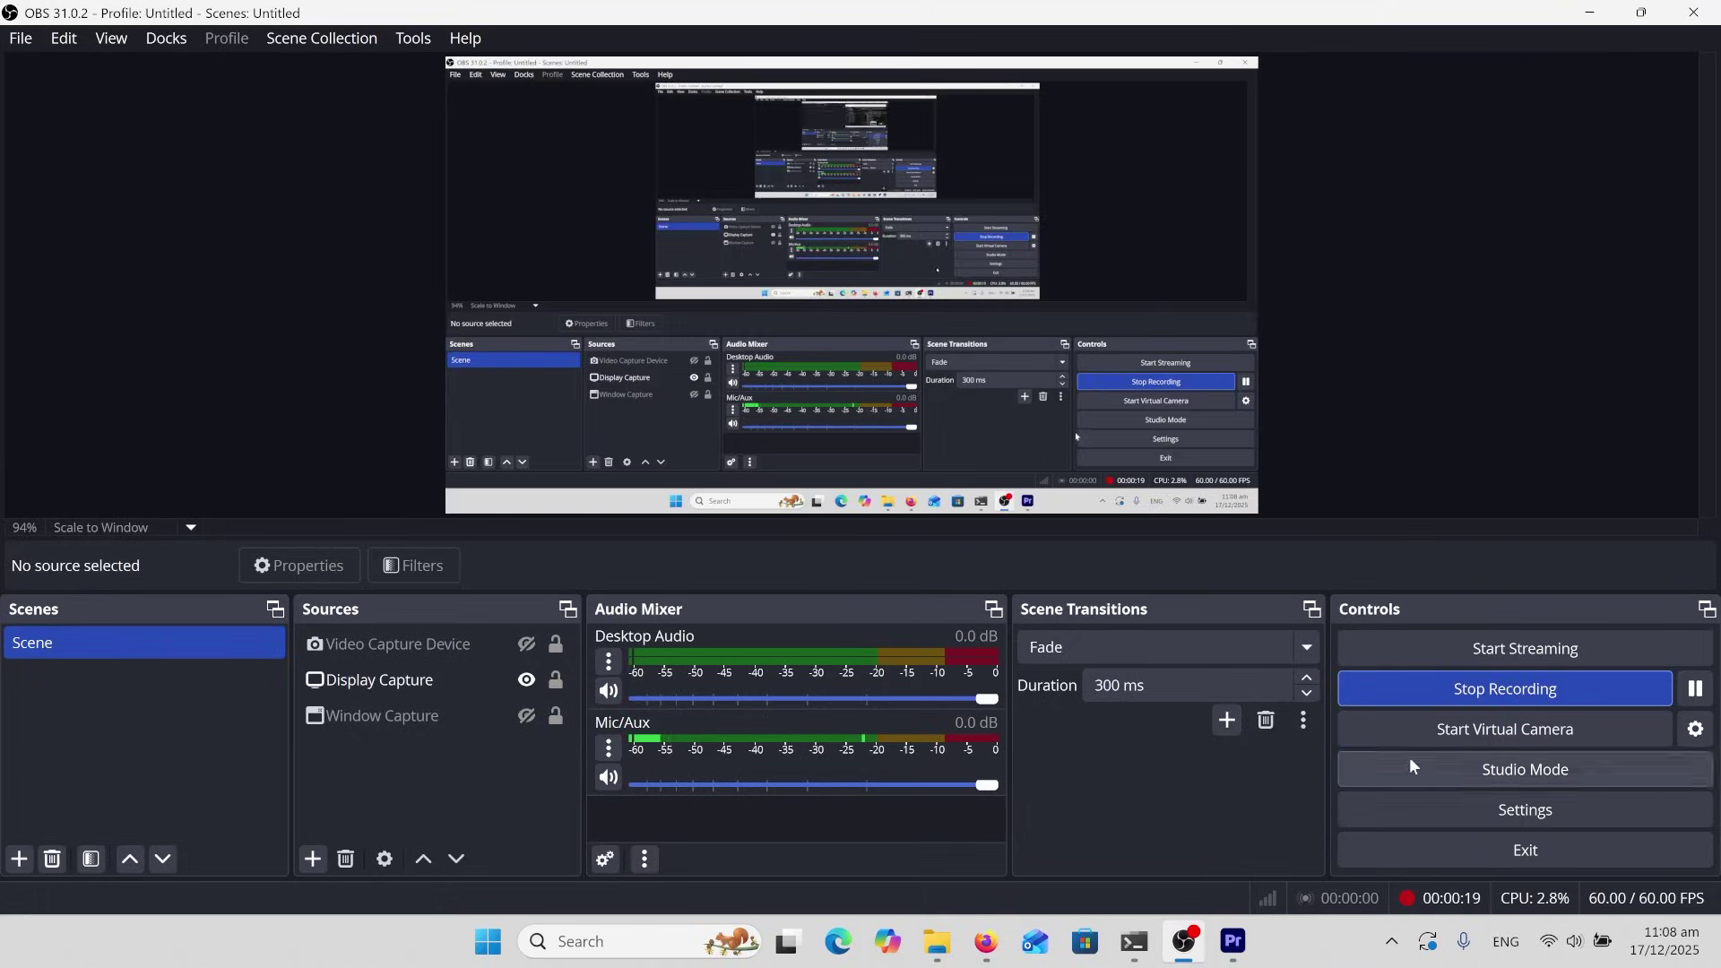
left_click(1449, 690)
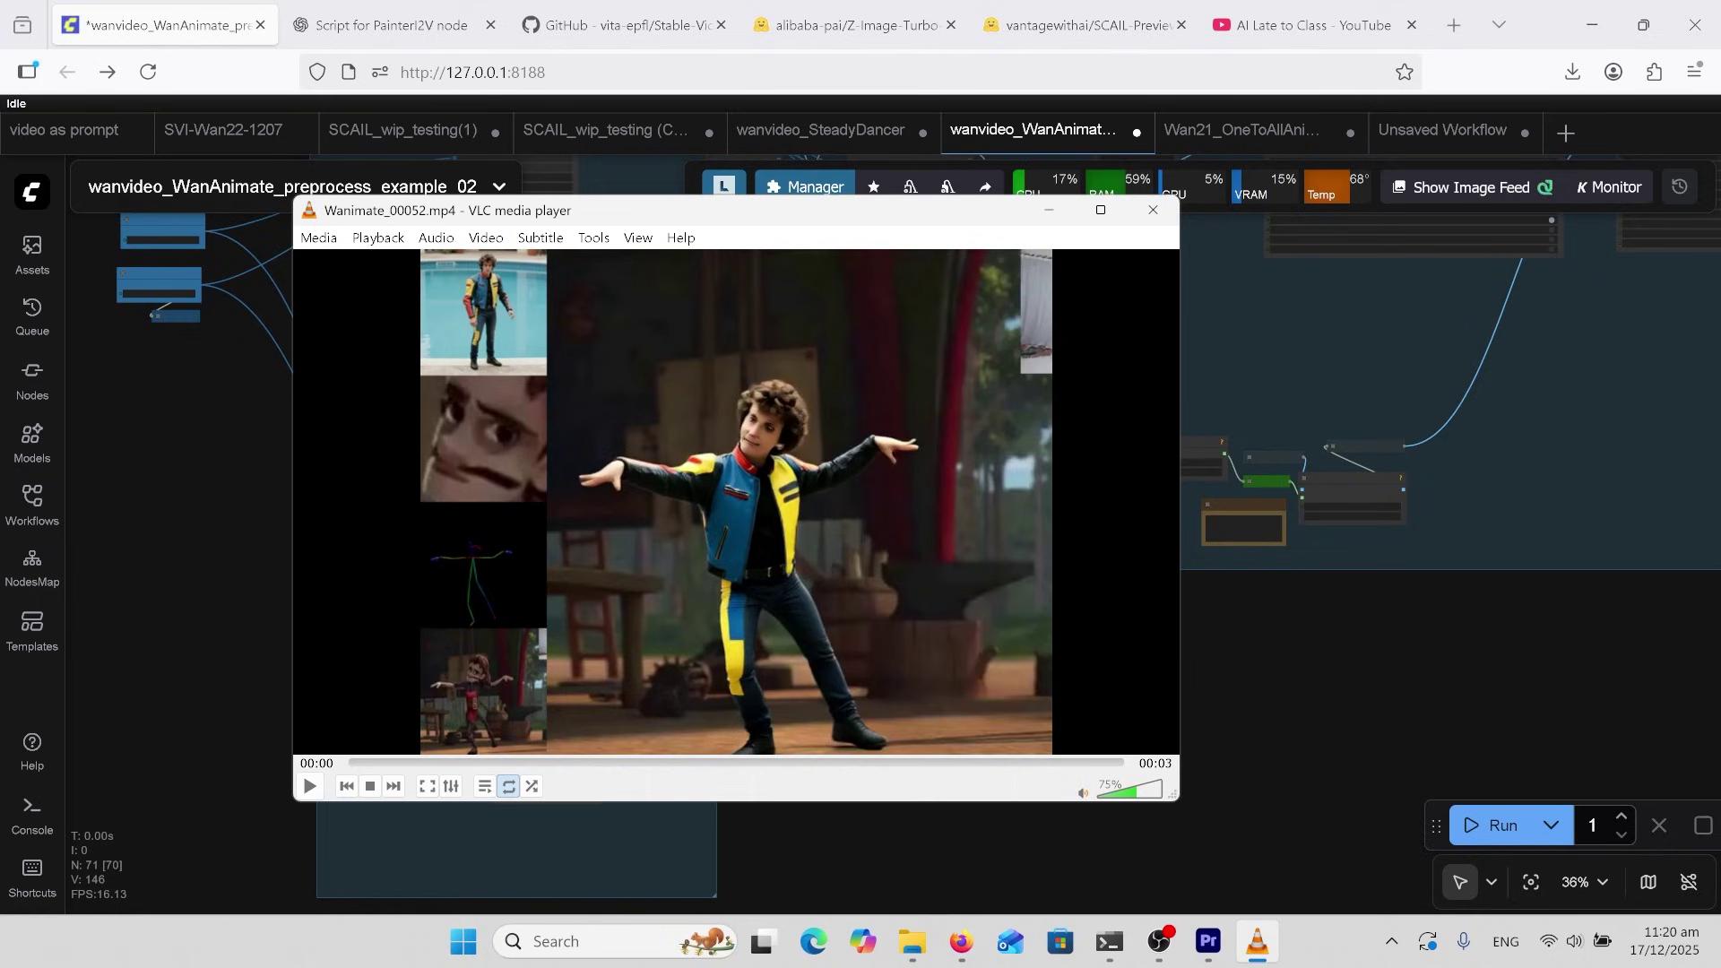
Play the Wanimate_00052.mp4 comparison clip in VLC.
left_click(310, 786)
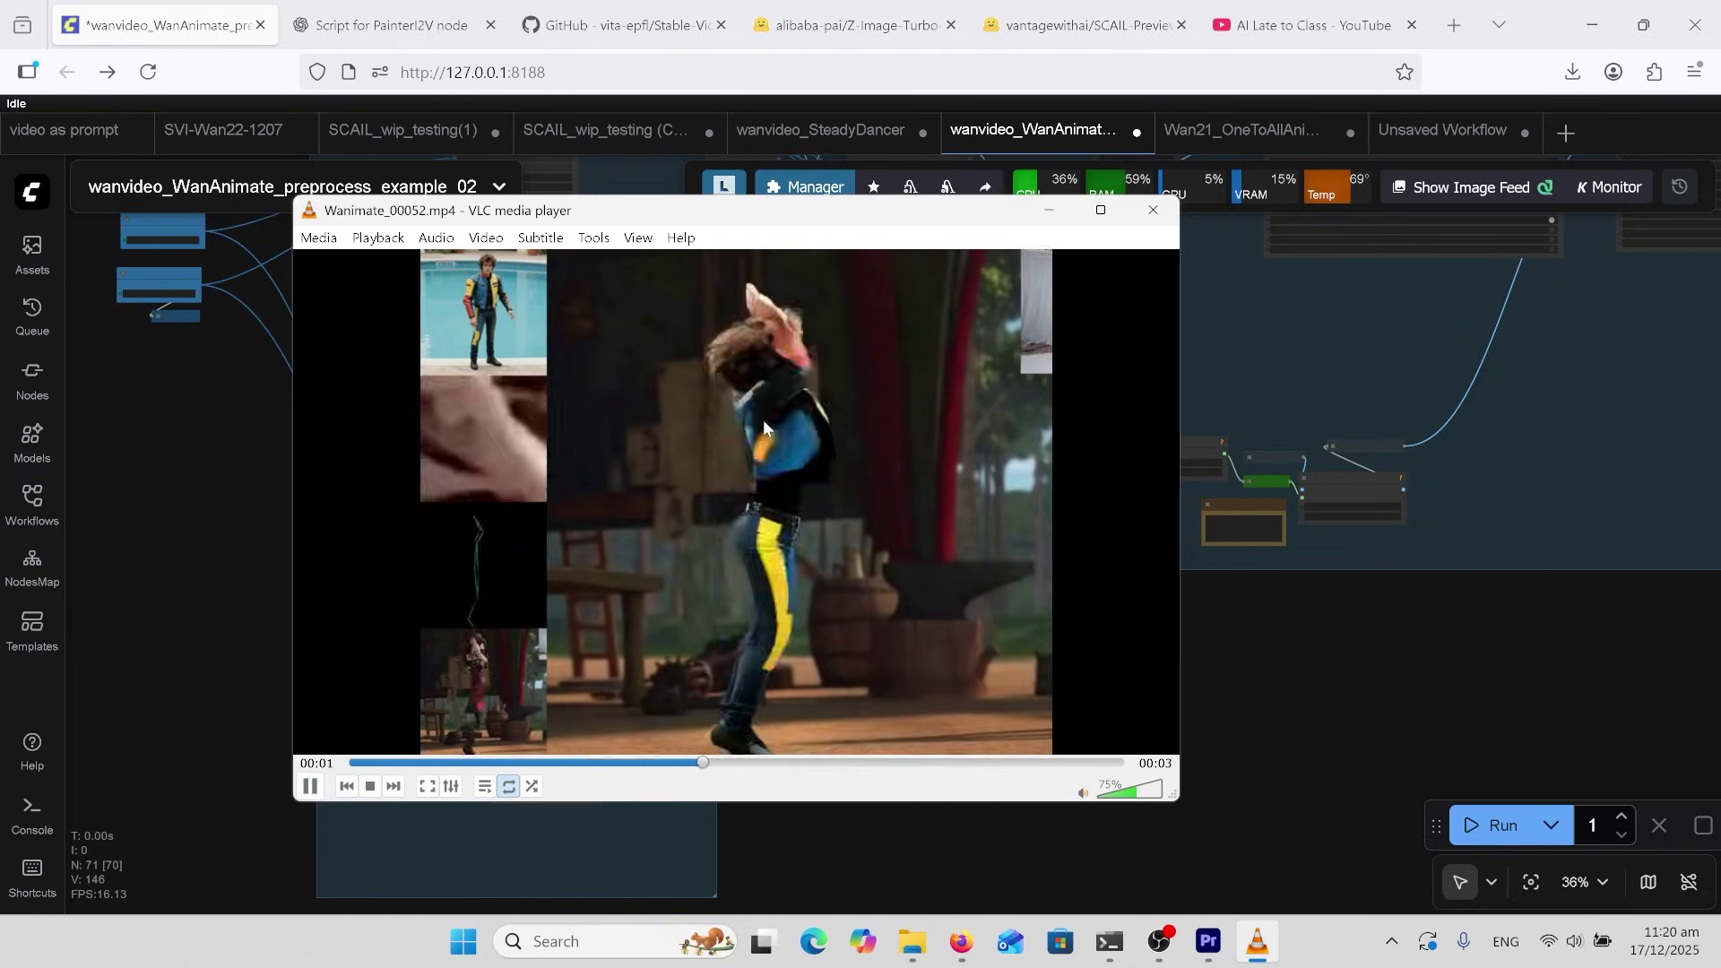